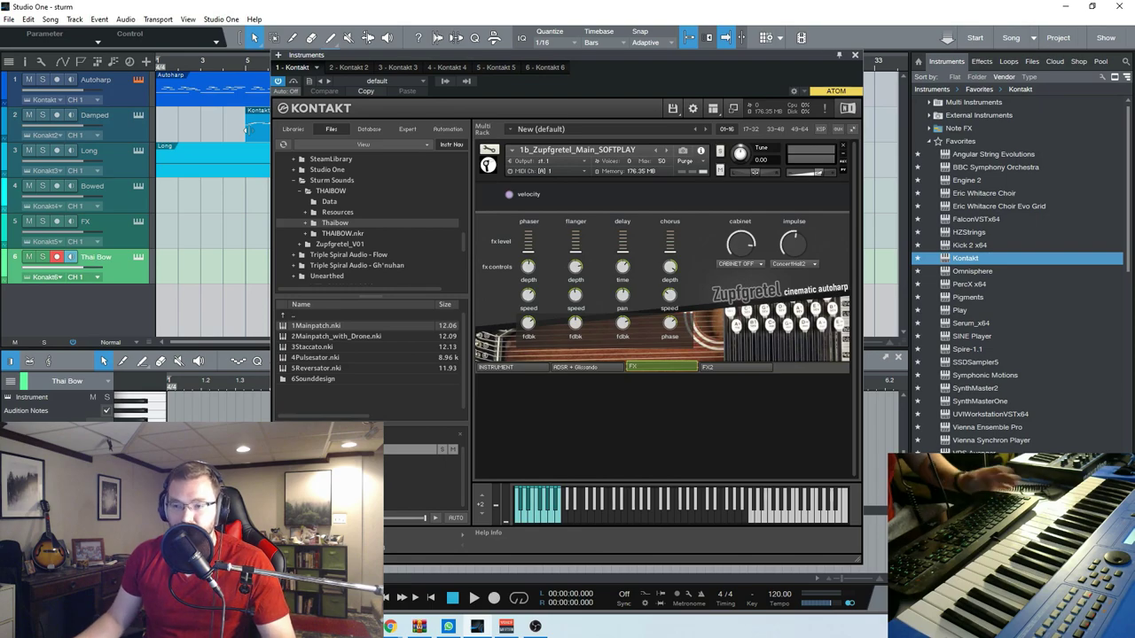
Step: Close the Autoharp instrument, open the Thai Bow track's Kontakt instrument to view its 1Mainpatch interface, and close it again
left_click_drag(561, 55, 494, 42)
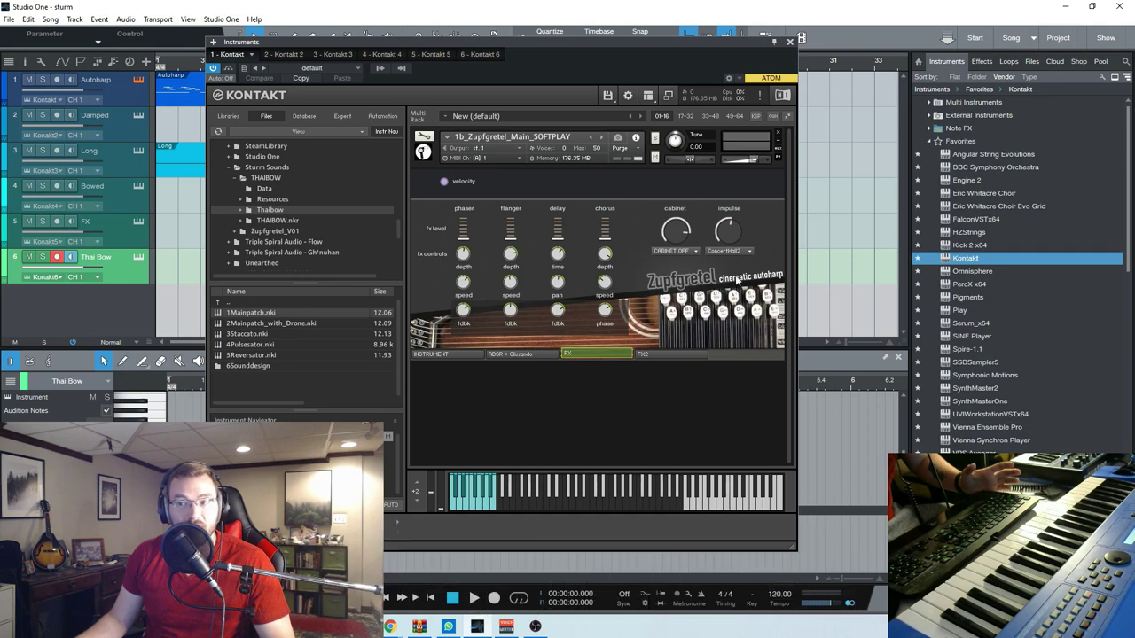
left_click(790, 42)
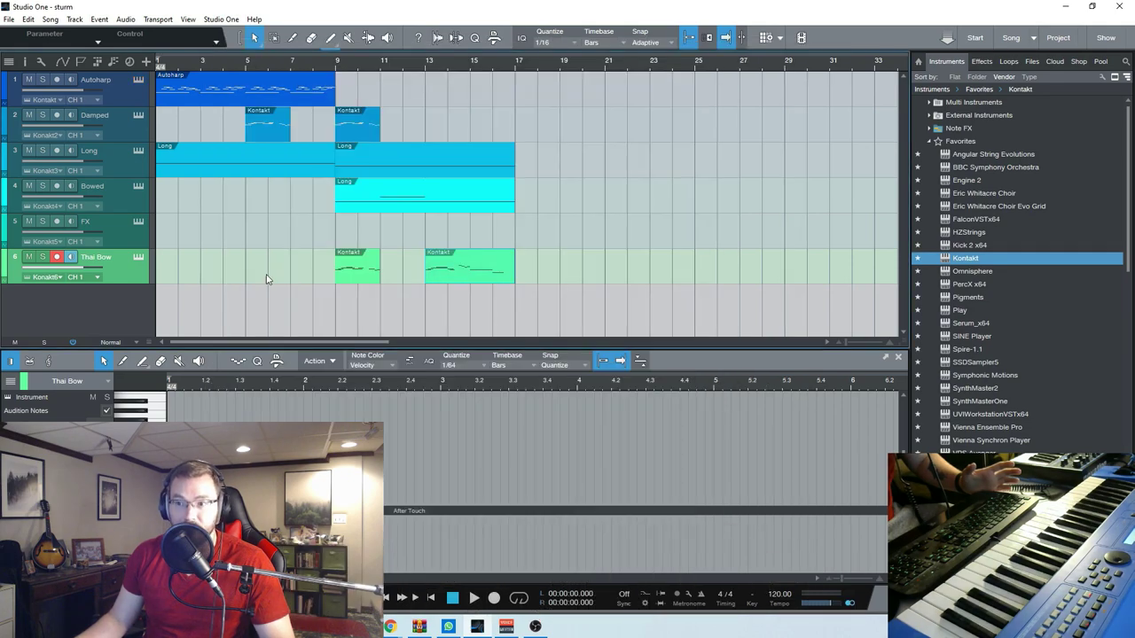
left_click(138, 257)
left_click_drag(596, 64, 565, 56)
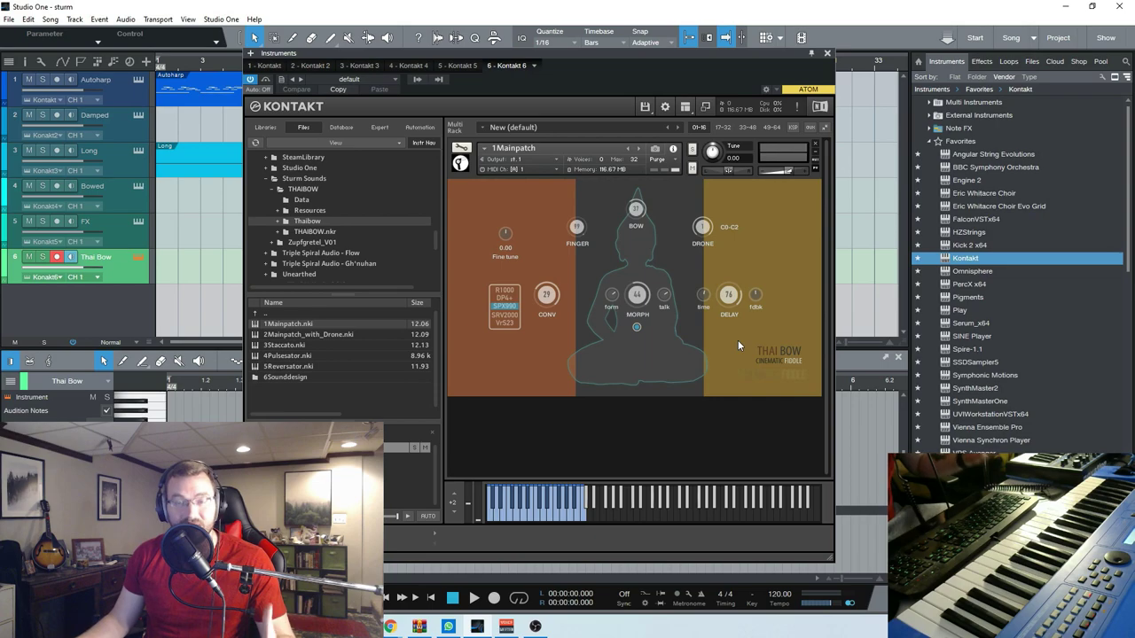
left_click(827, 54)
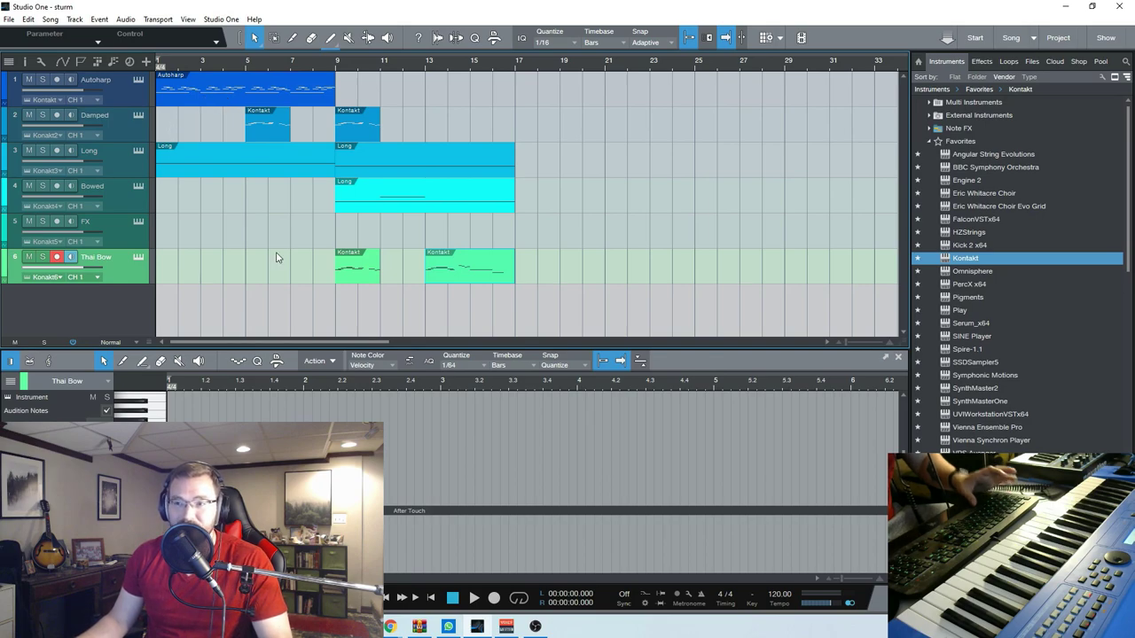
Step: Play the song from the start and mute the Thai Bow track, selecting the Damped track during playback
key("space")
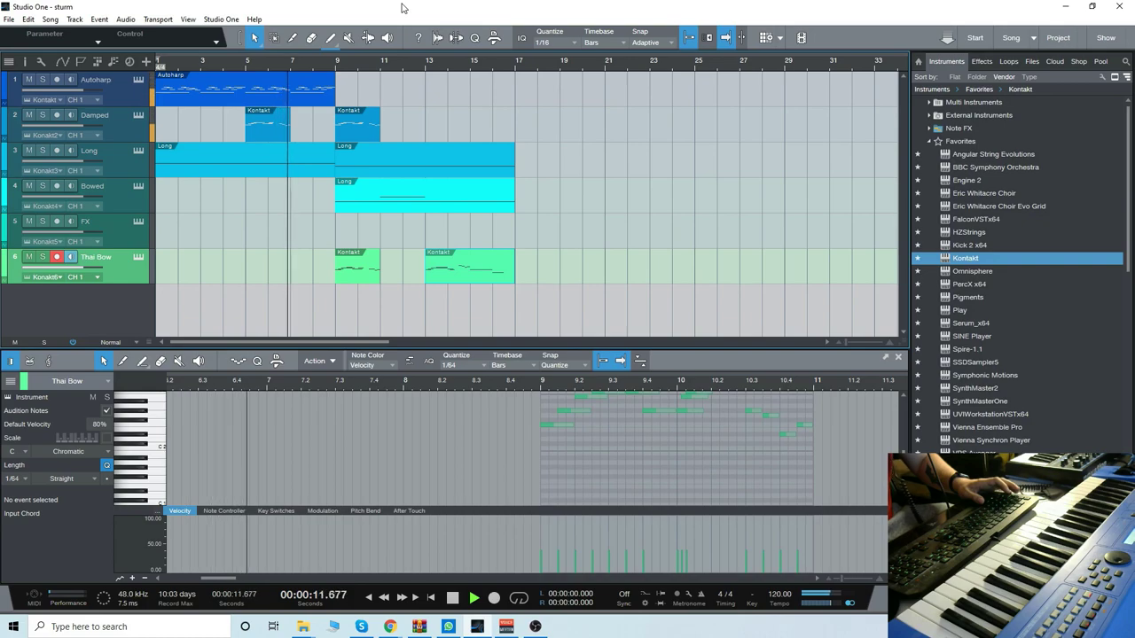
left_click(29, 257)
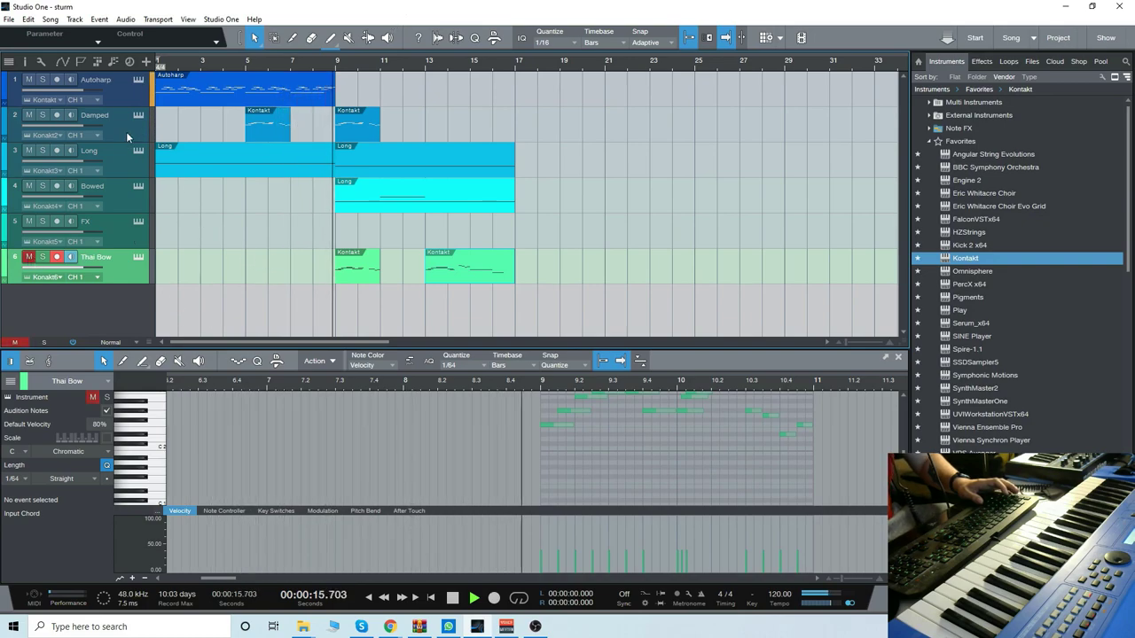
left_click(130, 135)
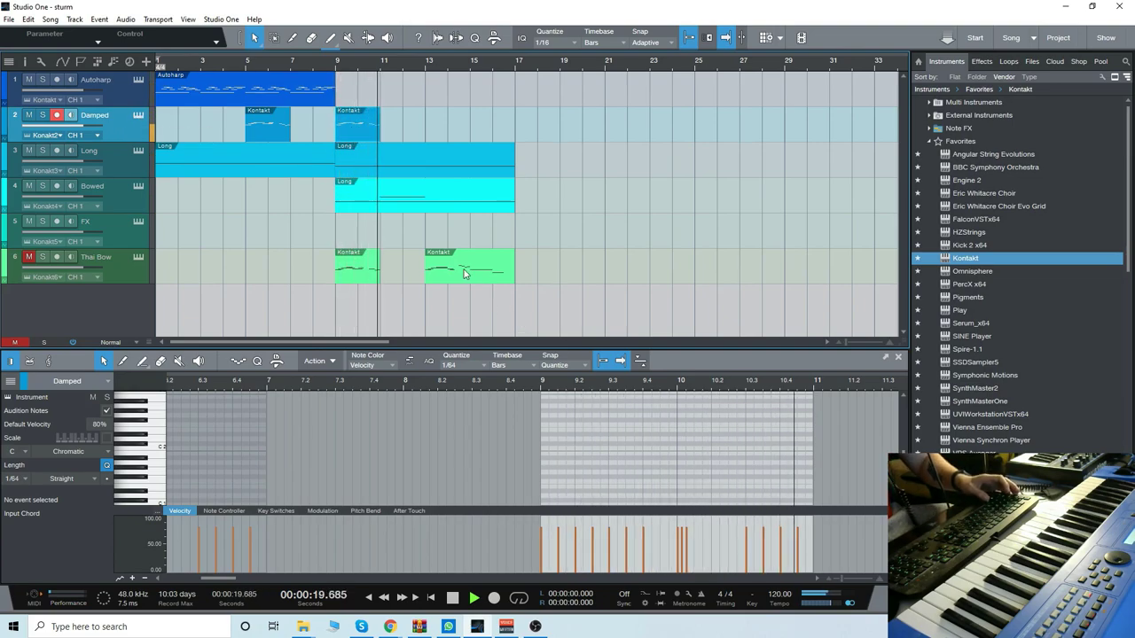
Step: Copy the Thai Bow clip at bar 13 onto the Autoharp track at the same position and stop playback
left_click_drag(467, 273, 471, 104)
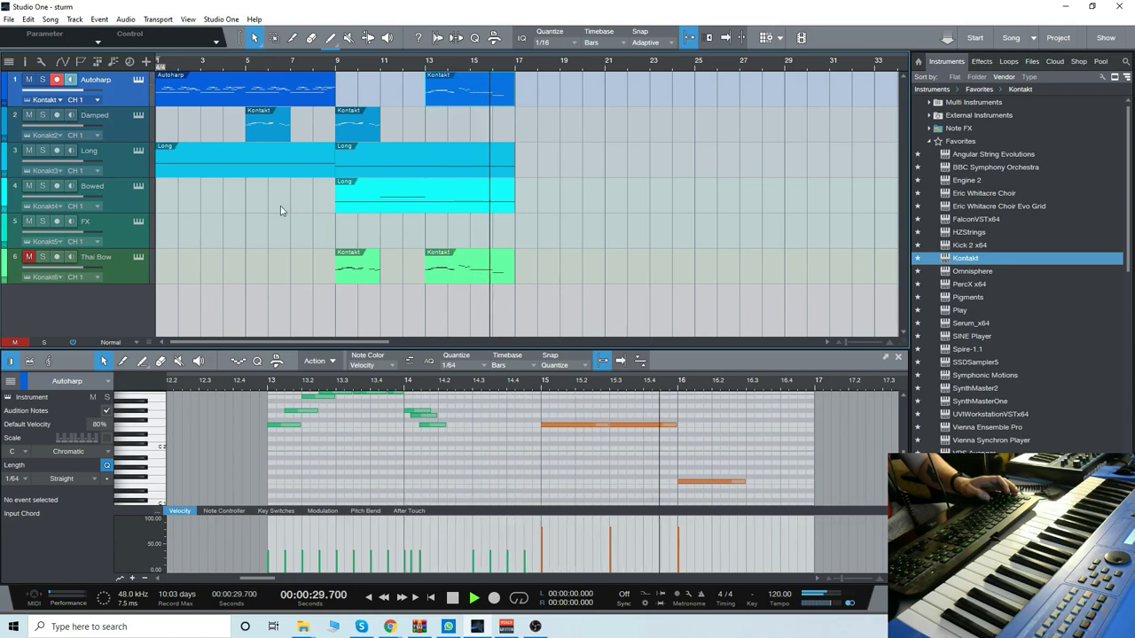
left_click(453, 599)
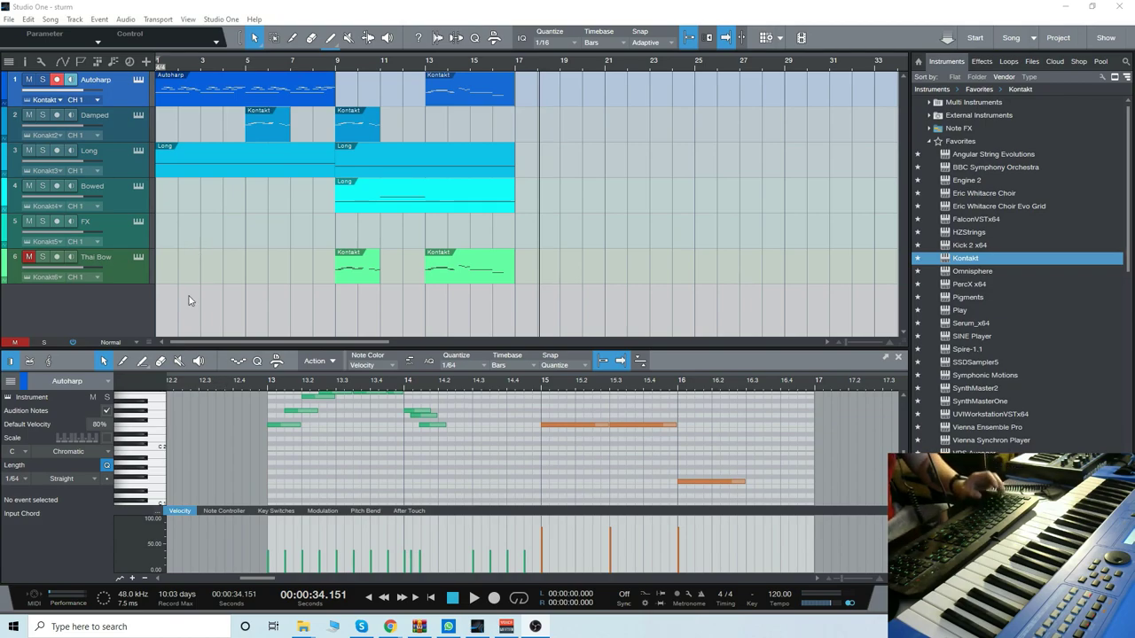
left_click(227, 295)
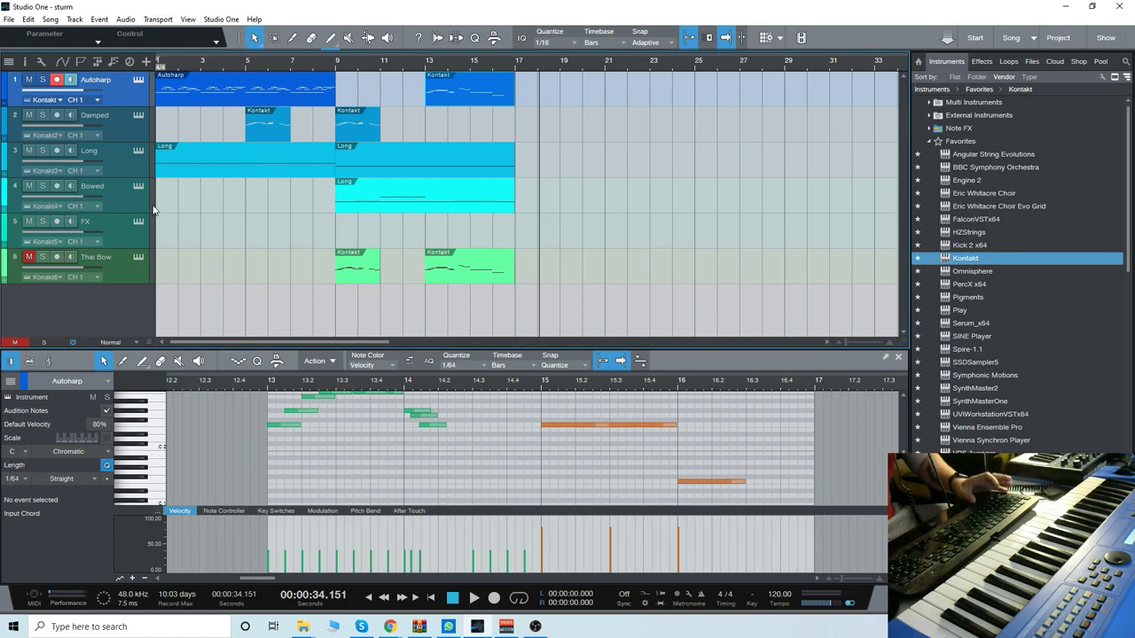
Step: Open the Autoharp track's Kontakt instrument and browse its files to the Instruments folder of Zupfgretel_V01 under Sturm Sounds
left_click(139, 82)
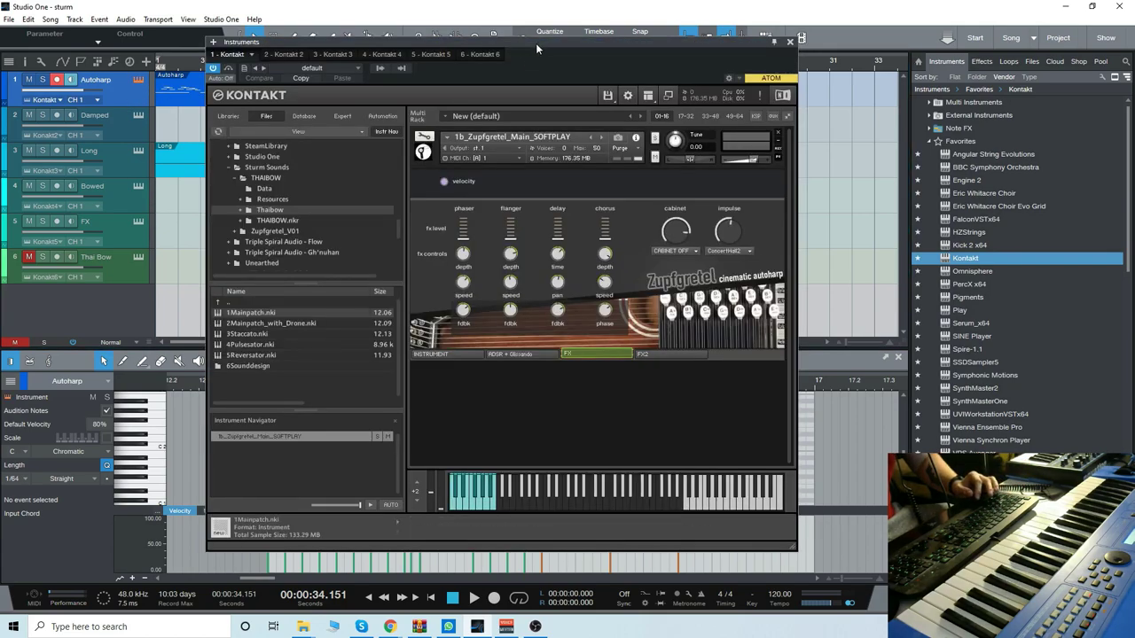
left_click_drag(537, 46, 573, 41)
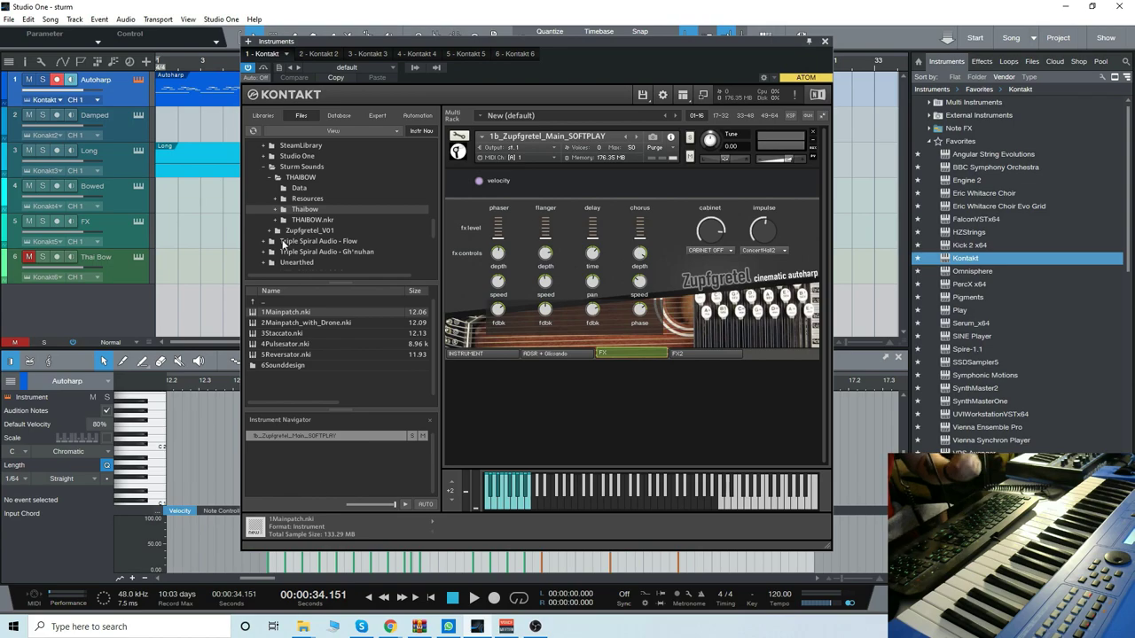
left_click(276, 177)
left_click(270, 167)
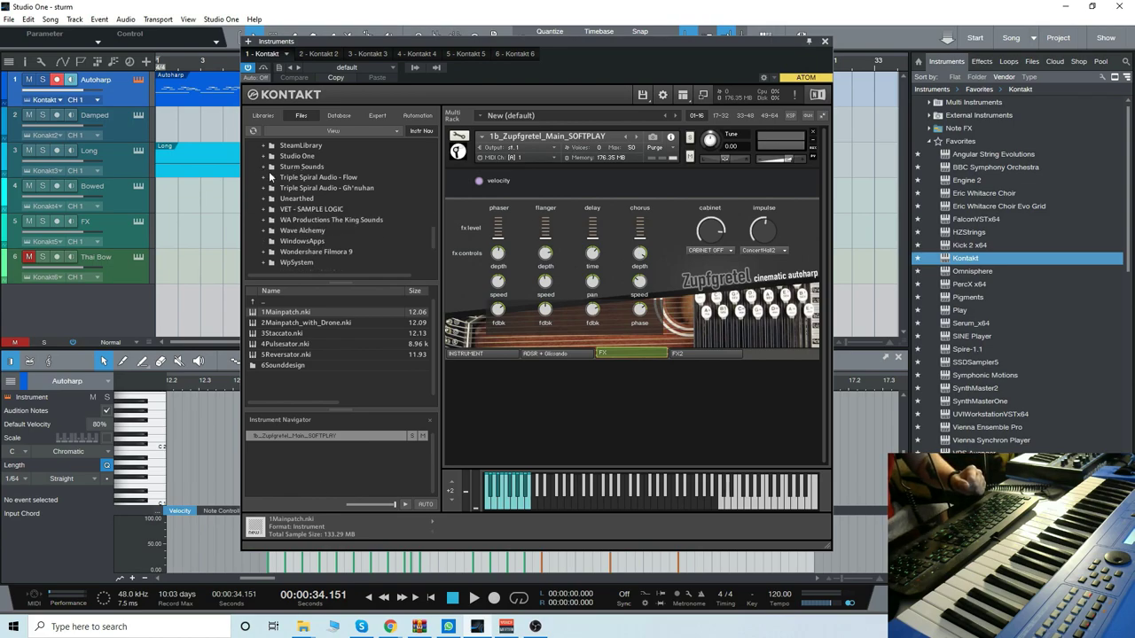
left_click(300, 167)
left_click(270, 167)
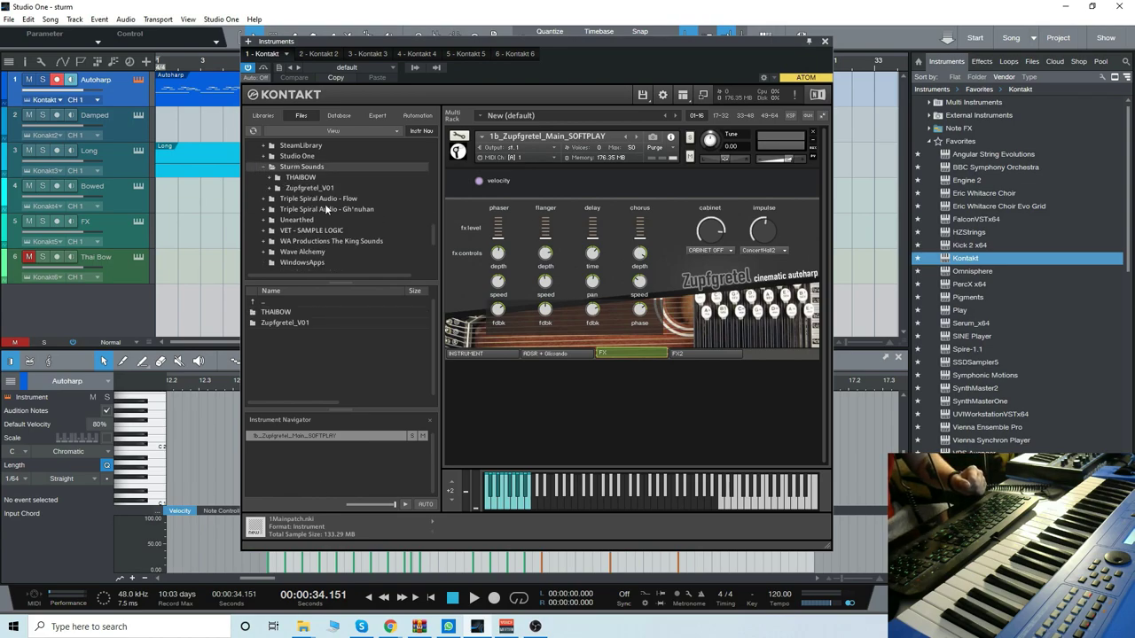
left_click(277, 188)
left_click(282, 198)
left_click(305, 198)
left_click_drag(477, 48, 481, 29)
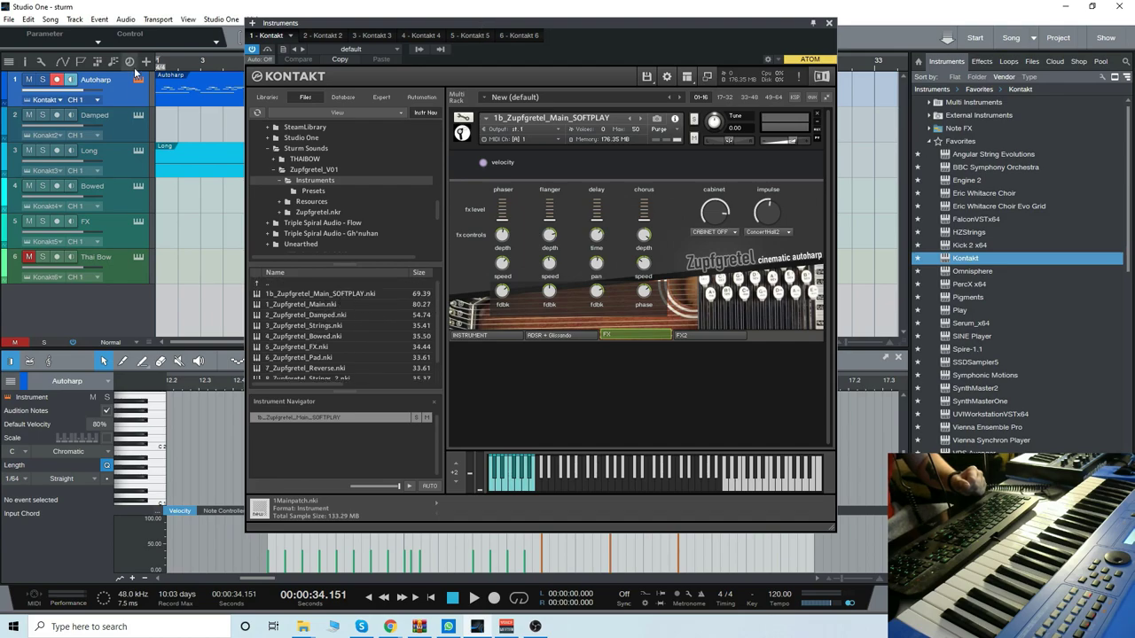
Step: Solo the Autoharp track and audition its opening bars from the start of the song
left_click(42, 79)
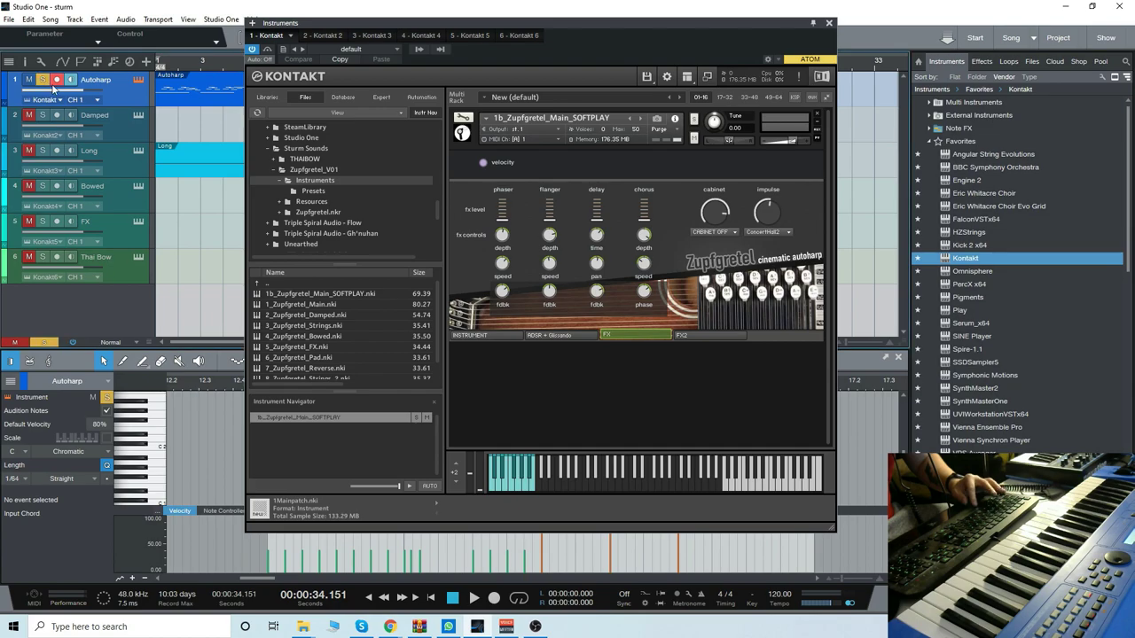
left_click(369, 601)
key("space")
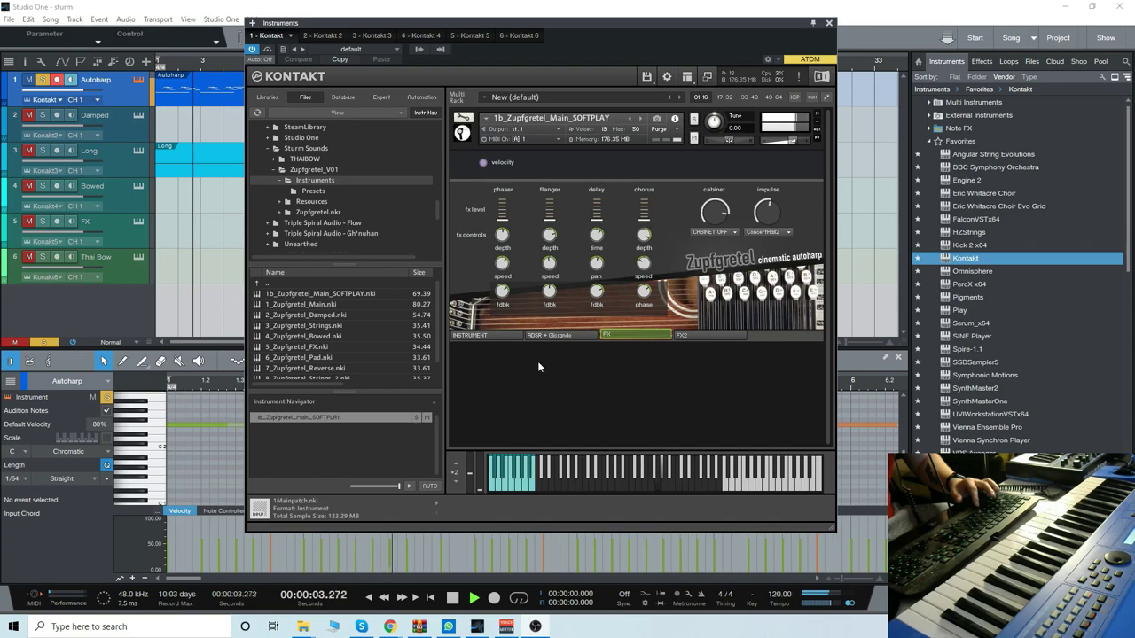
left_click(453, 599)
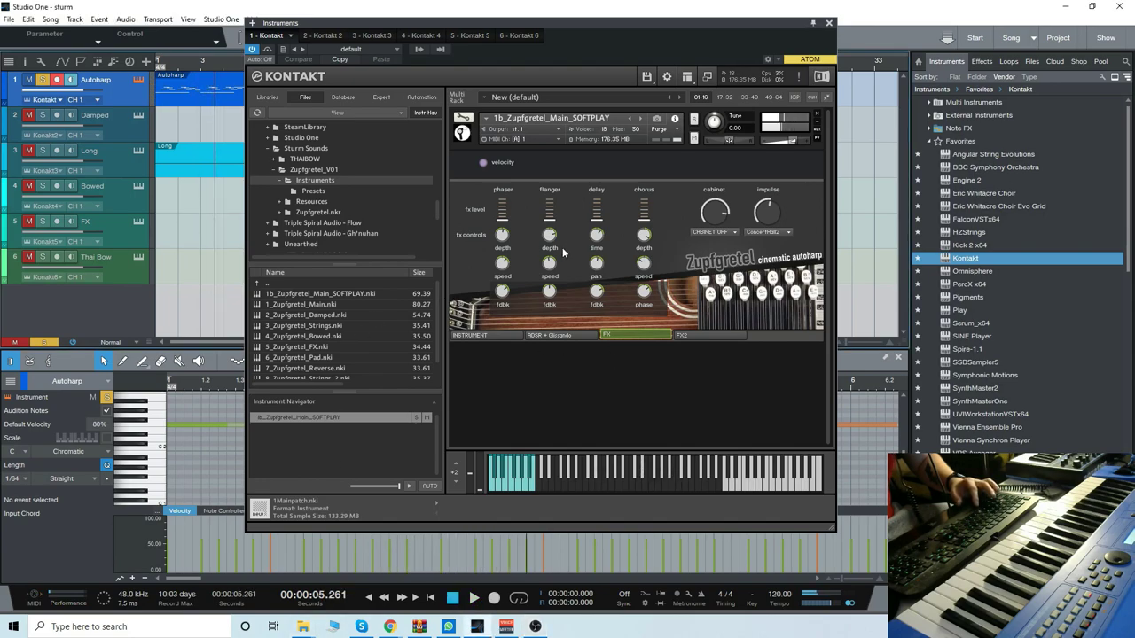
Step: Remove the SOFTPLAY patch from the Autoharp's Kontakt rack and load 1_Zupfgretel_Main.nki in its place
left_click(815, 117)
left_click(575, 356)
double_click(301, 304)
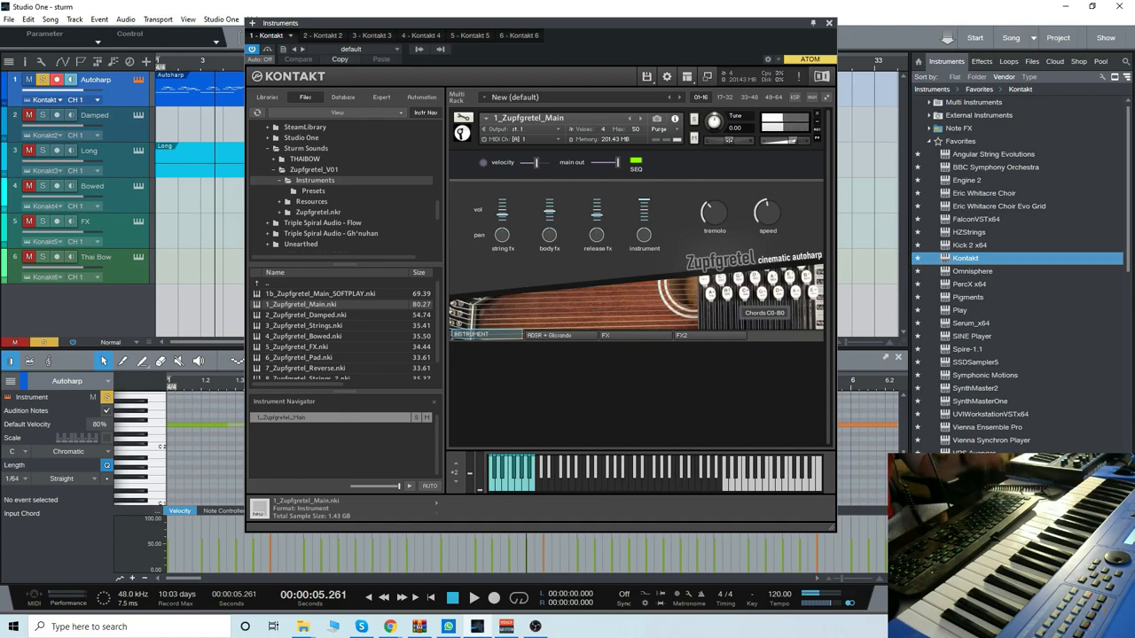
Step: Replace the patch in the Autoharp's Kontakt rack with 1b_Zupfgretel_Main_SOFTPLAY.nki and close the instrument window
left_click(818, 117)
double_click(321, 293)
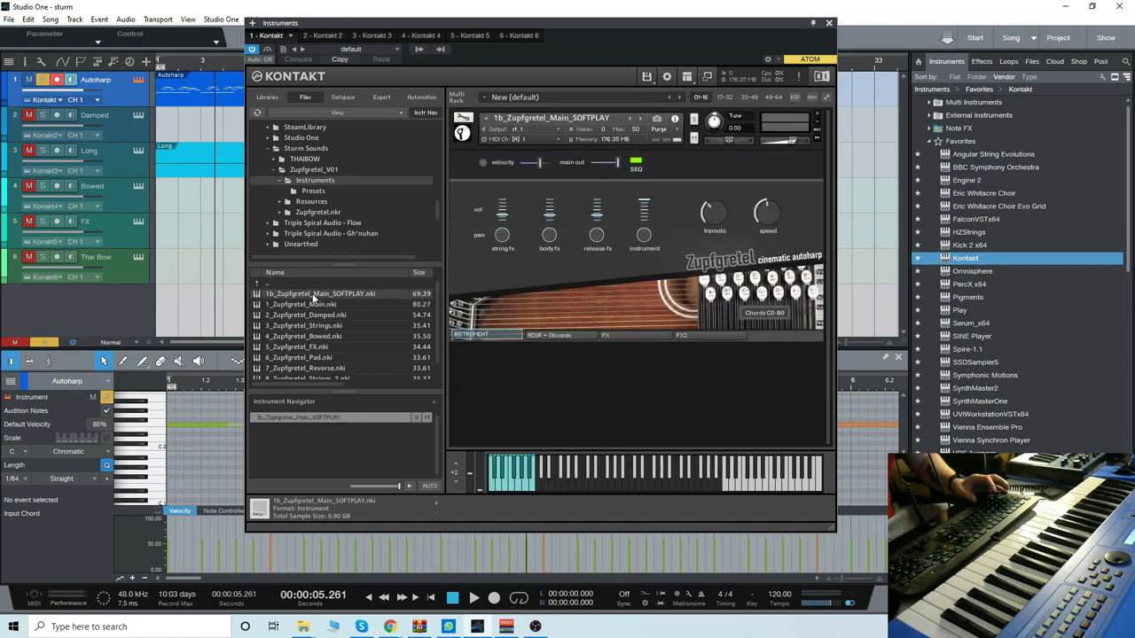
left_click(829, 23)
Step: Solo only the Damped track and audition it from bar 5
left_click(118, 119)
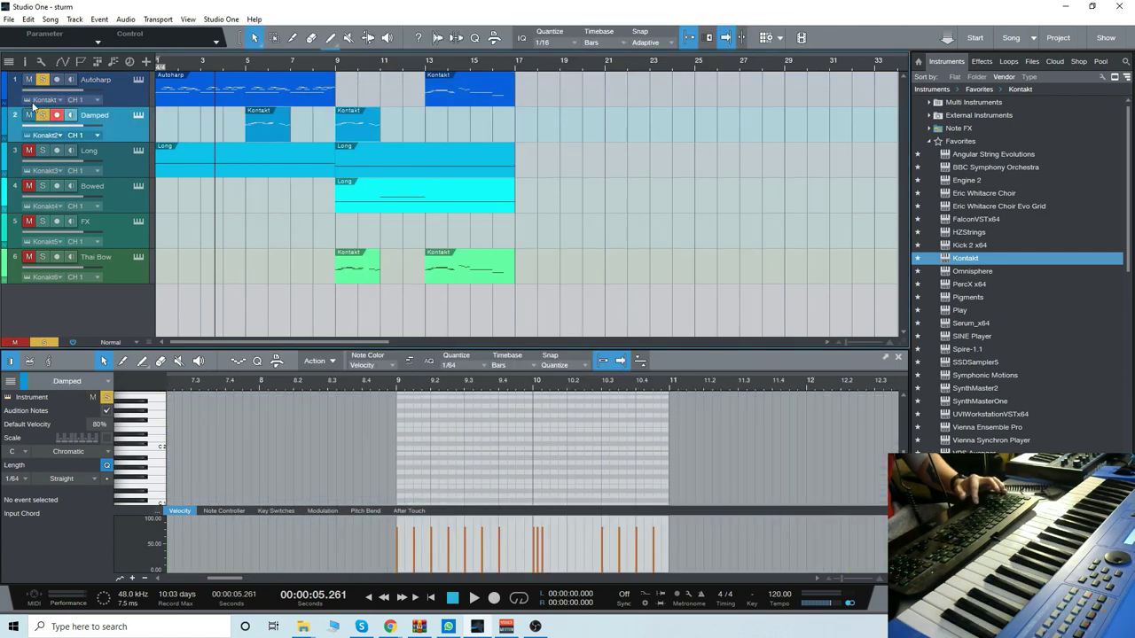
left_click(246, 63)
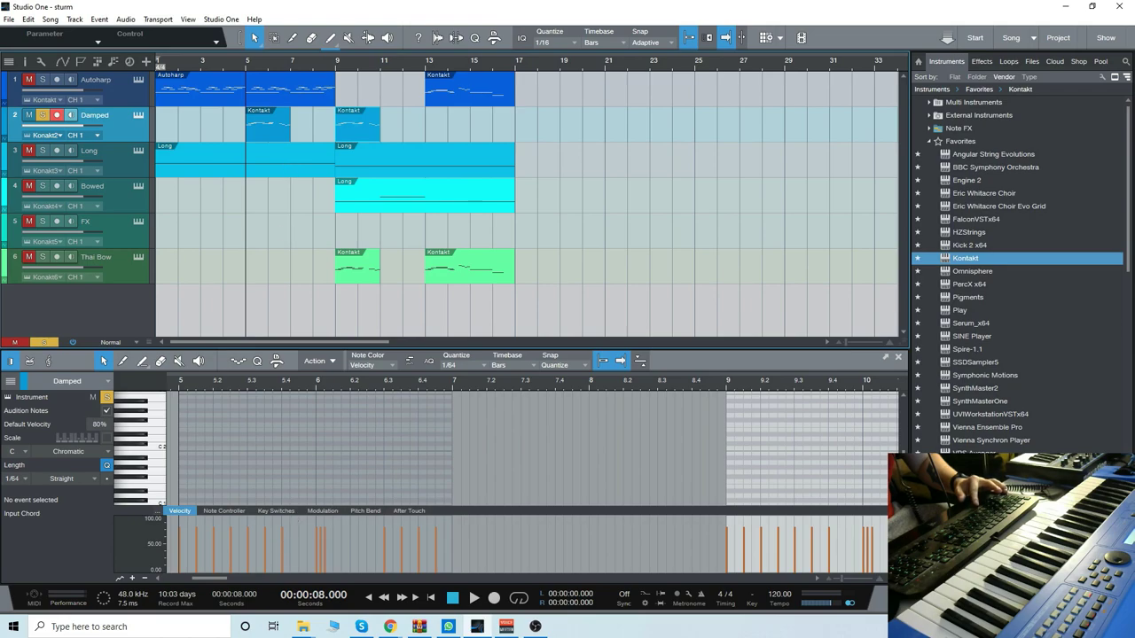
left_click(154, 124)
key("space")
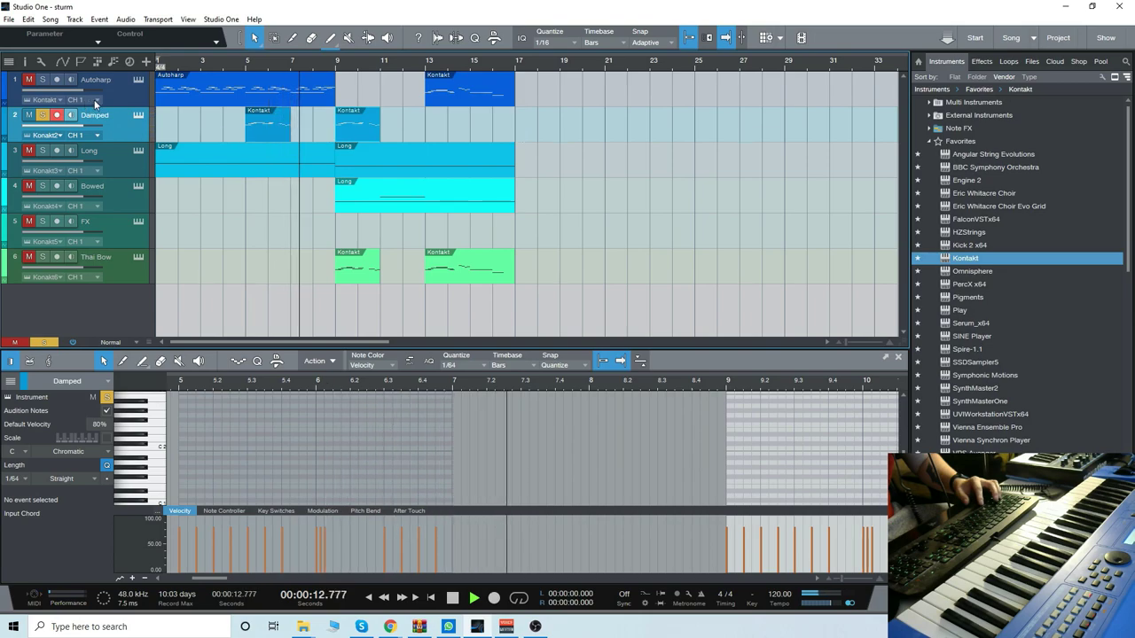
Step: Open the Damped track's Kontakt instrument to view 2_Zupfgretel_Damped, stop playback, and close the instrument window
left_click(139, 116)
left_click(448, 598)
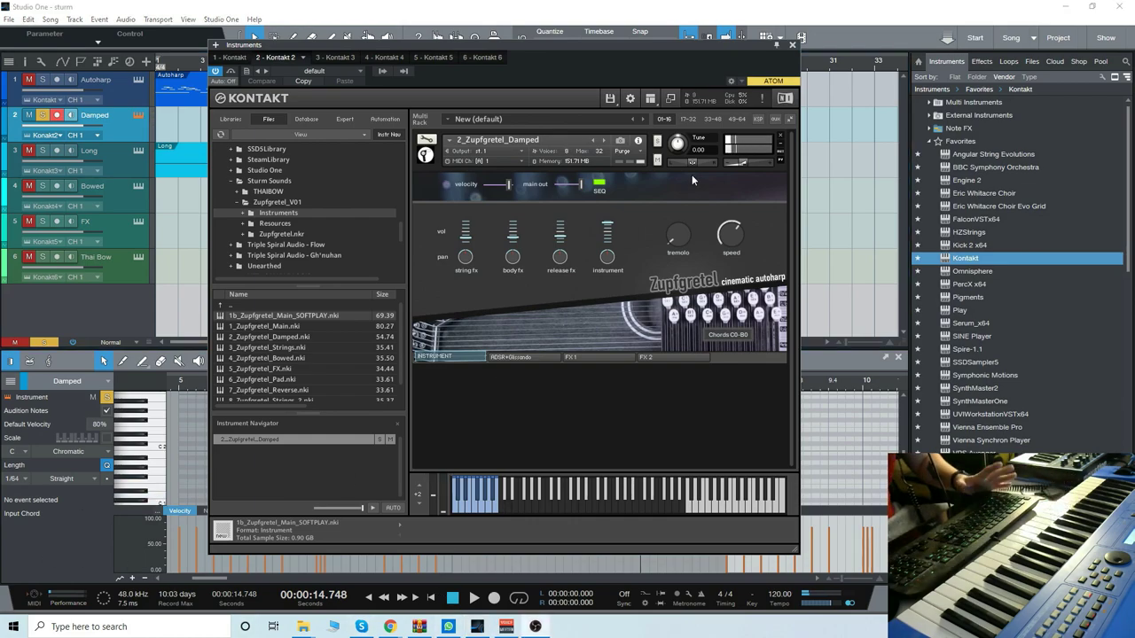
left_click(791, 44)
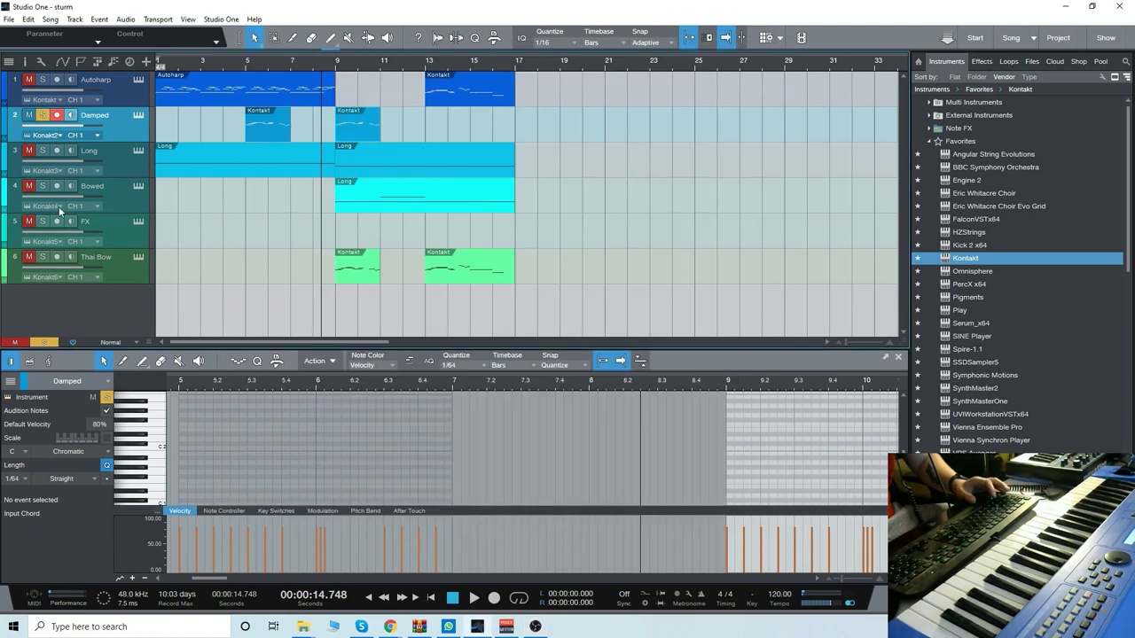
Step: Solo the Long track, open its Kontakt instrument to examine the 3_Zupfgretel_Strings patch, and close the window
left_click(119, 167)
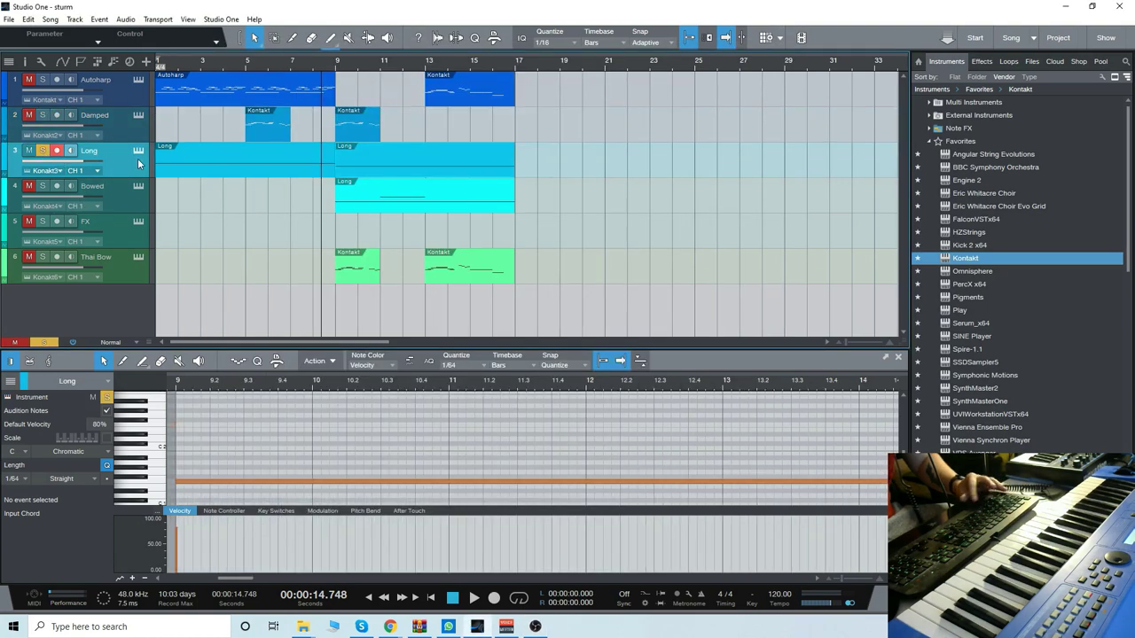
left_click(139, 151)
left_click_drag(571, 48, 528, 48)
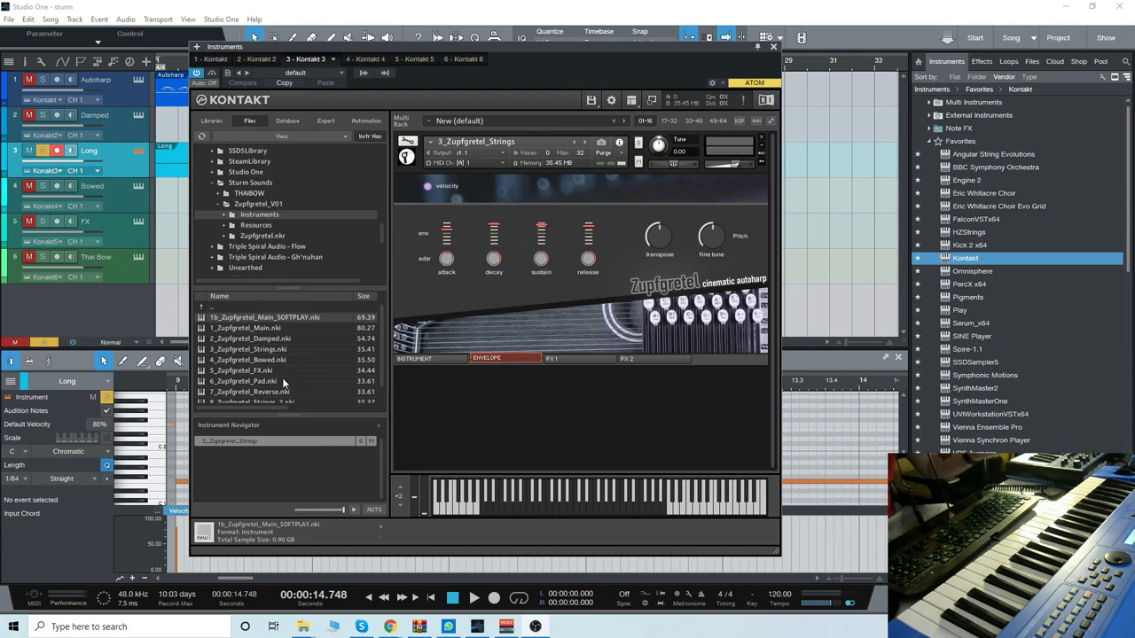
left_click(273, 349)
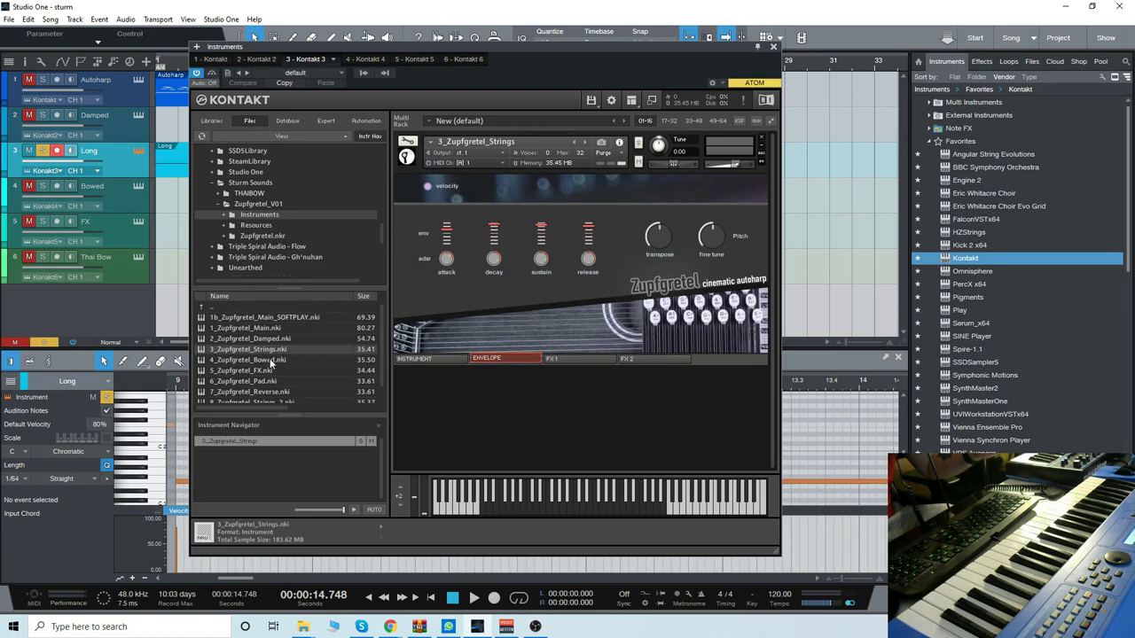
left_click(773, 46)
Step: Place the playhead at bar 9 and solo the Bowed, Long, FX and Thai Bow tracks together
left_click(127, 194)
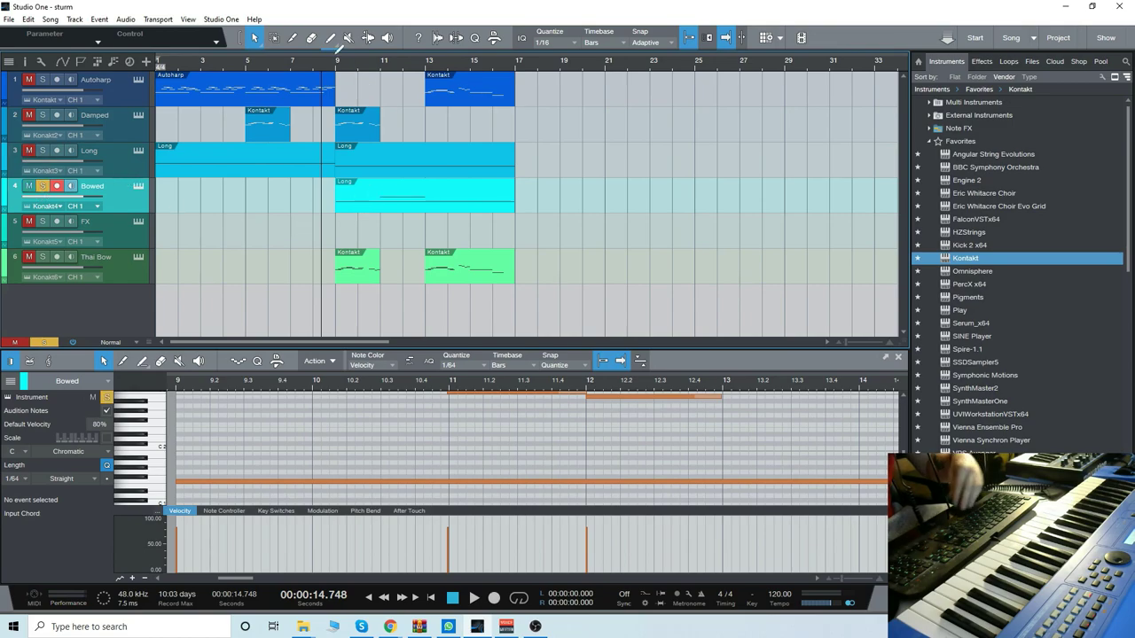
left_click(336, 62)
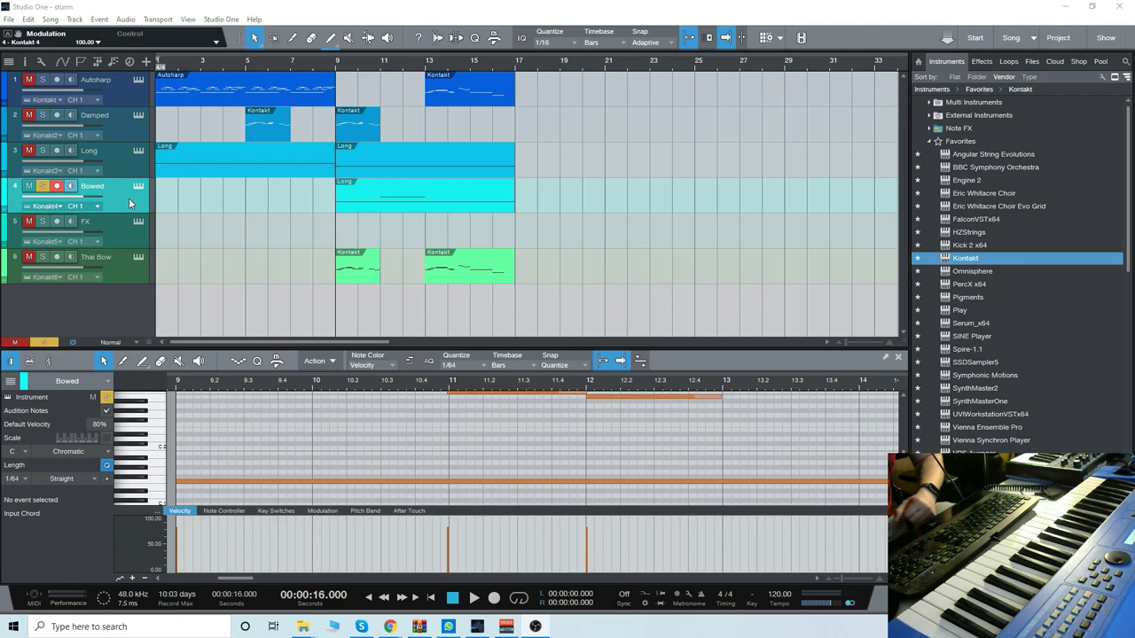
left_click(93, 161)
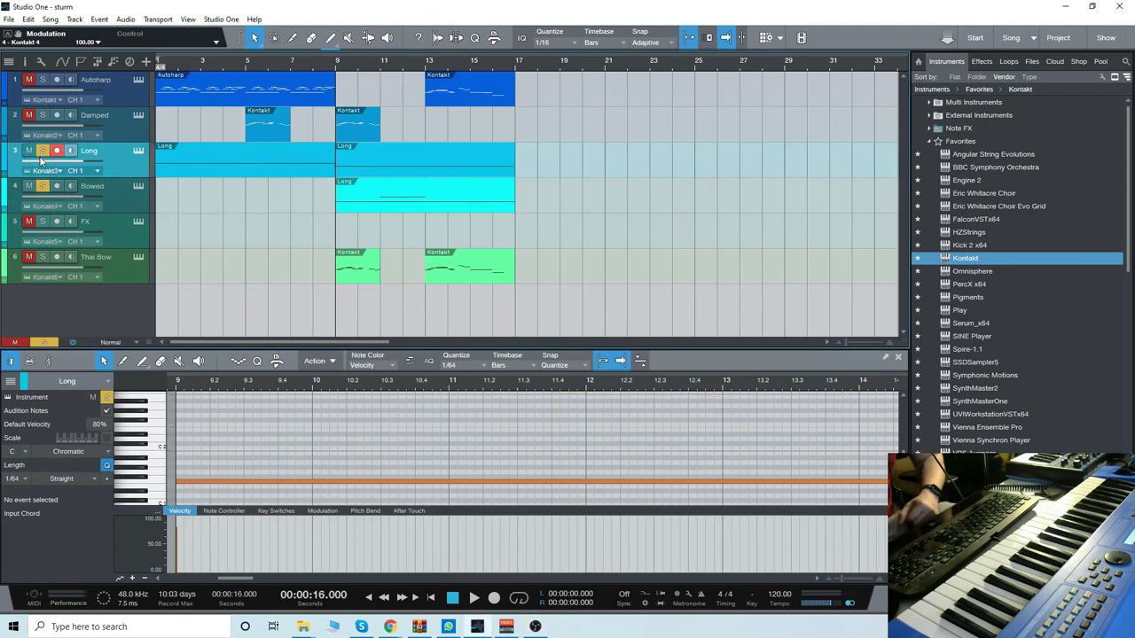
left_click(93, 192)
left_click(135, 219)
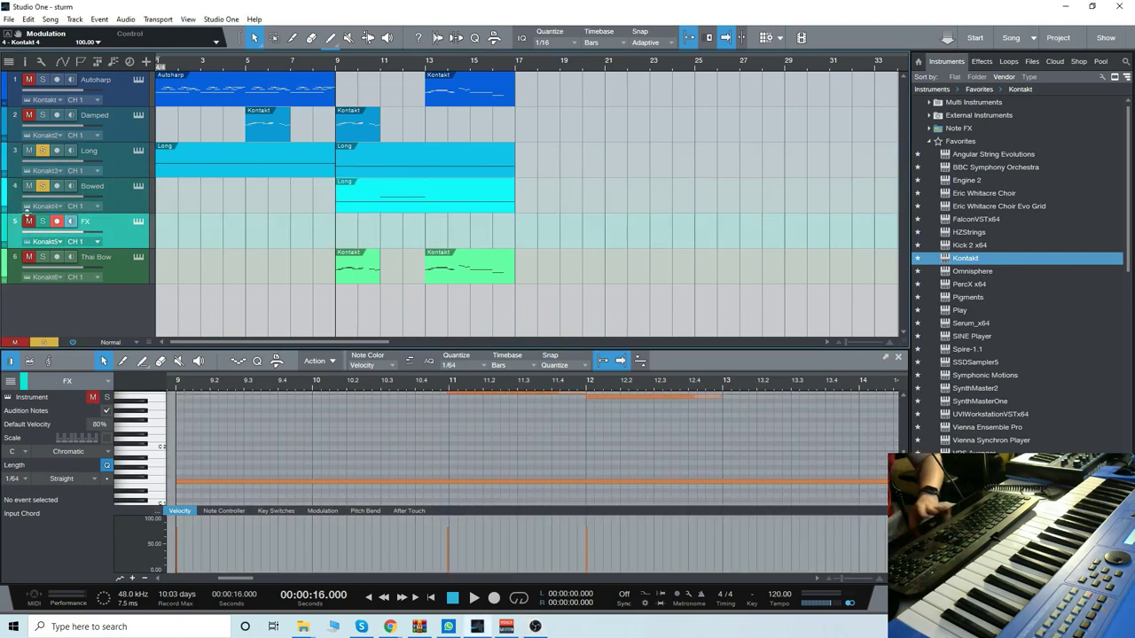
left_click(43, 221)
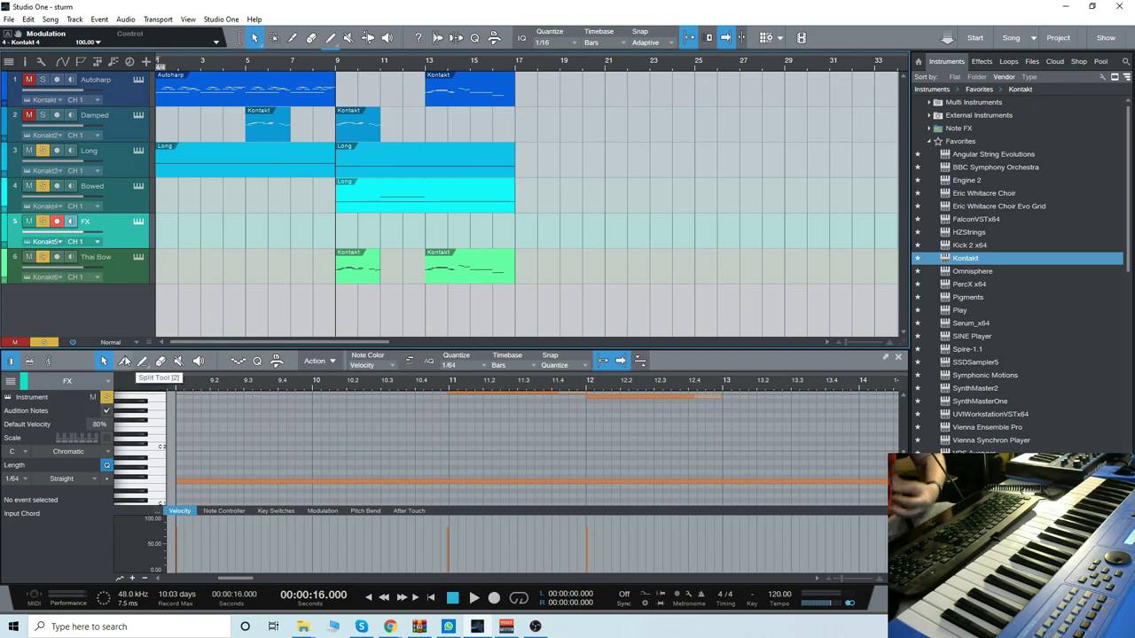
Step: Open the FX track's Kontakt instrument and audition the 5_Zupfgretel_FX patch with two notes on the virtual keyboard
left_click(138, 221)
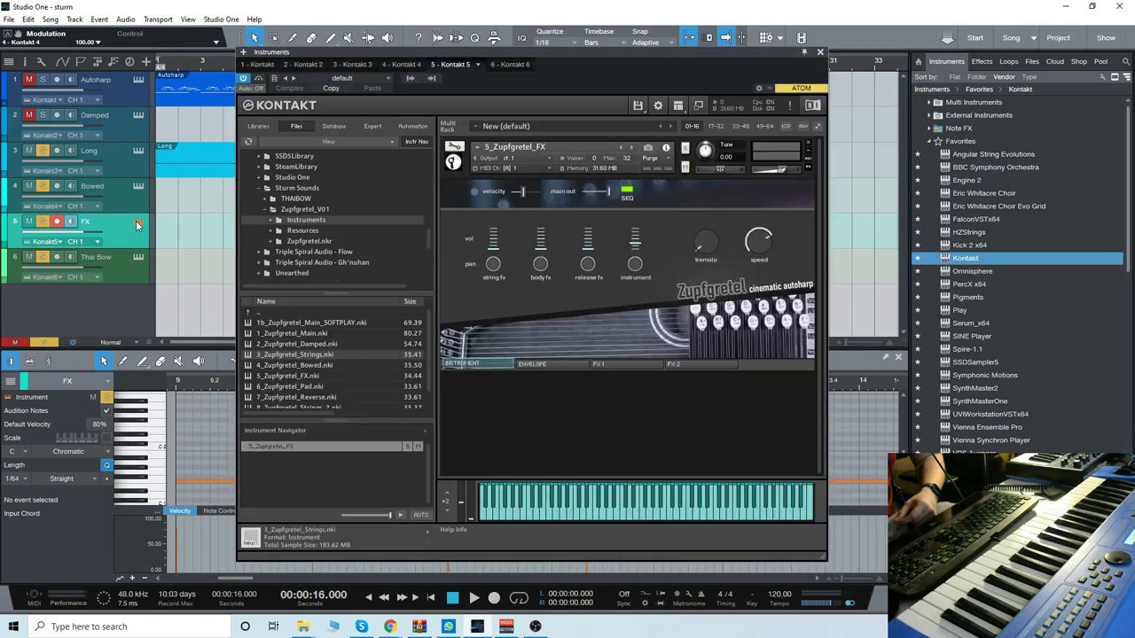
left_click_drag(571, 64, 556, 62)
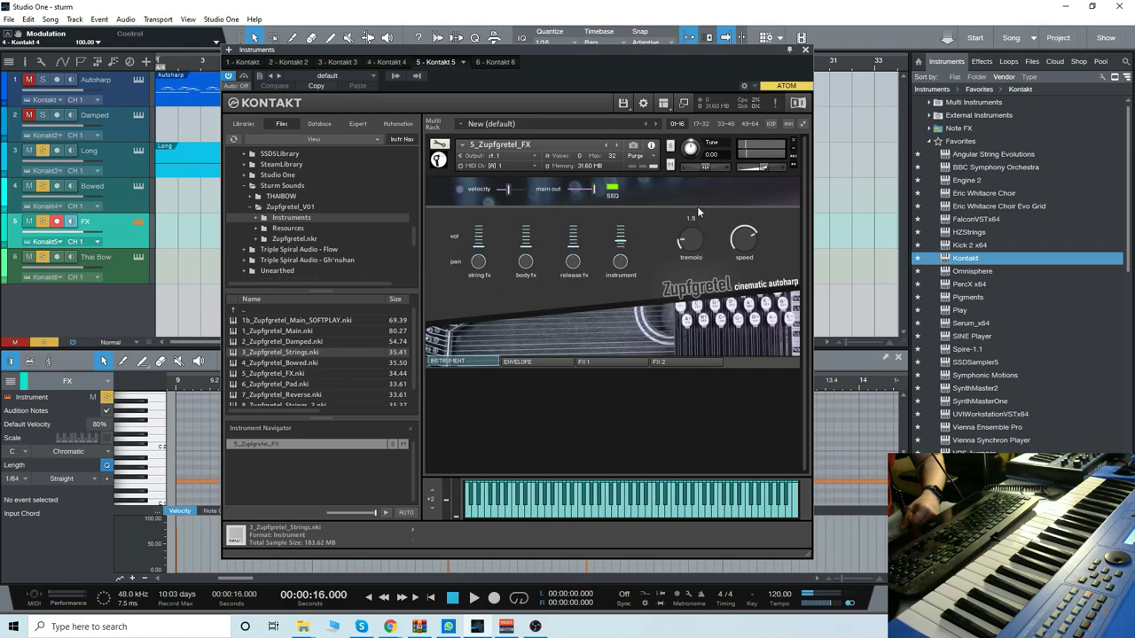
left_click(640, 501)
left_click(626, 515)
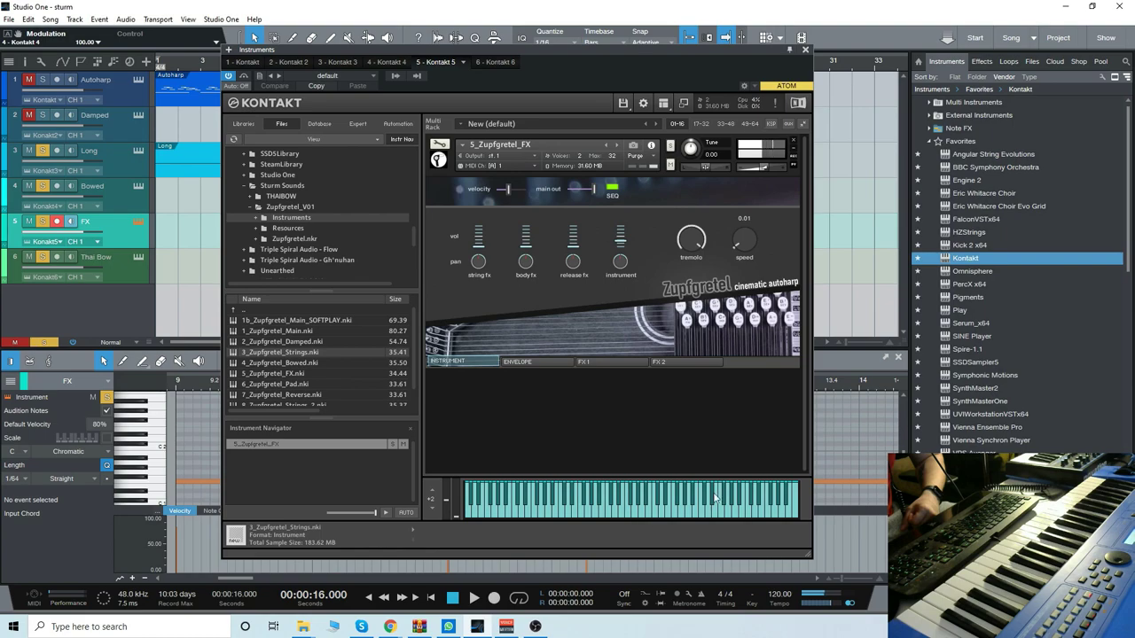
Step: Audition 5_Zupfgretel_FX notes at several tremolo speeds, leave the speed at 11.9, and close the instrument window
left_click_drag(733, 246, 735, 226)
left_click(667, 516)
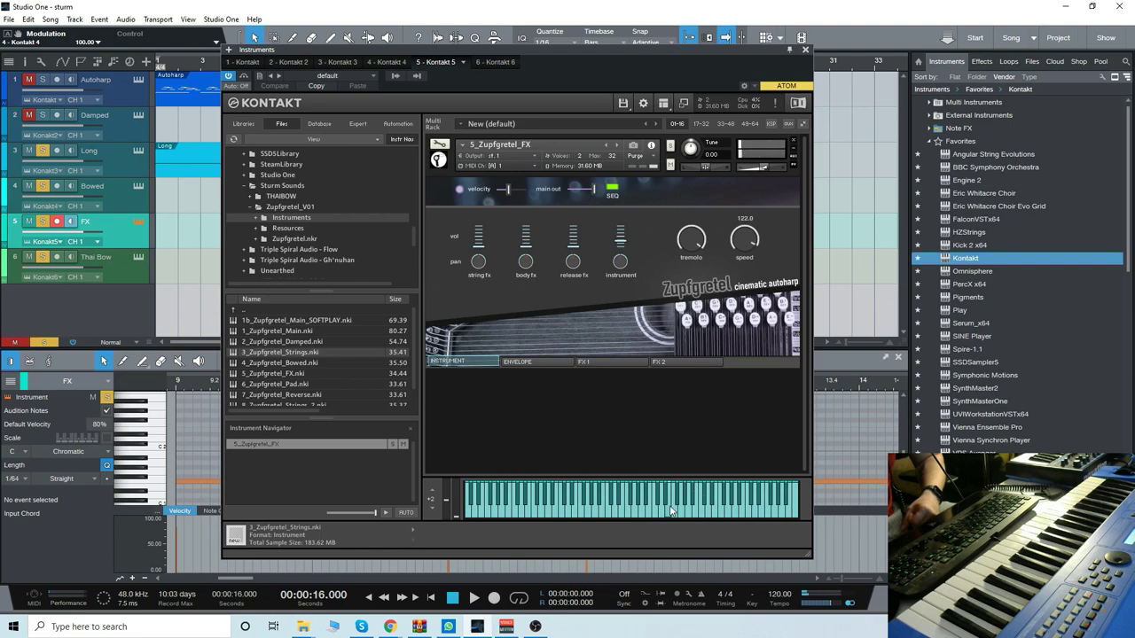
left_click_drag(745, 237, 745, 259)
left_click(684, 507)
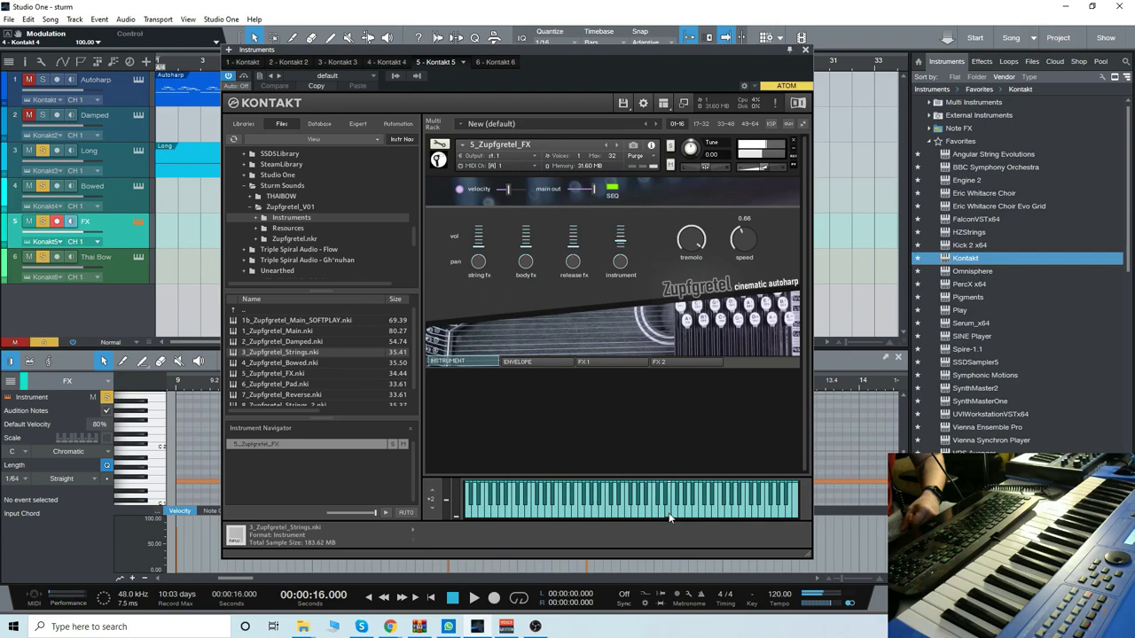
left_click_drag(753, 254, 755, 217)
left_click(702, 506)
left_click(755, 505)
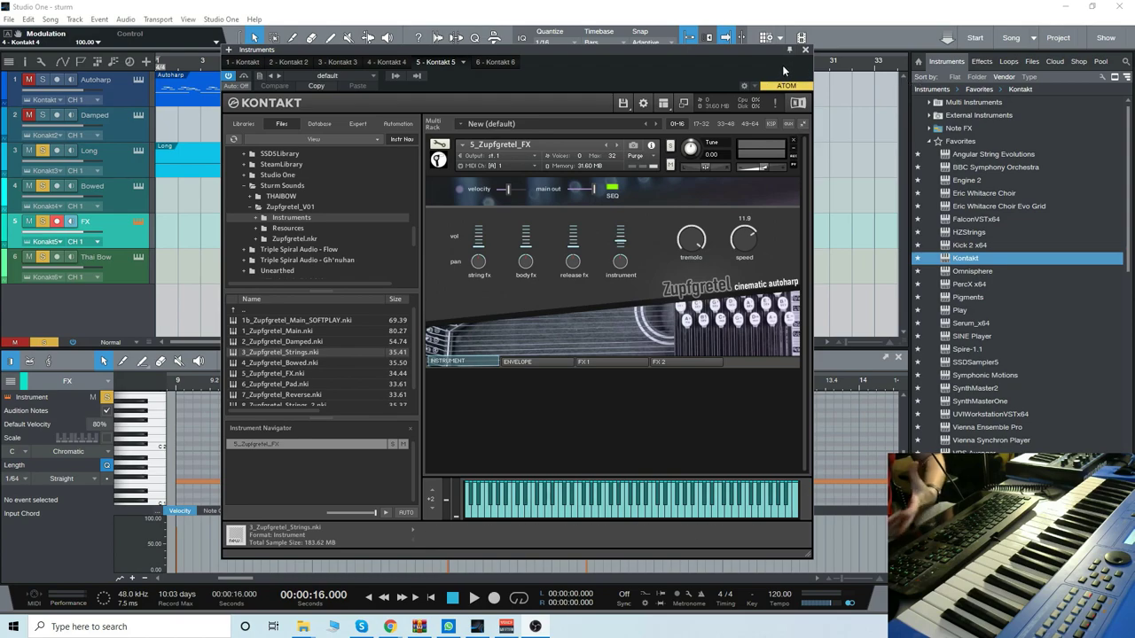
left_click(804, 48)
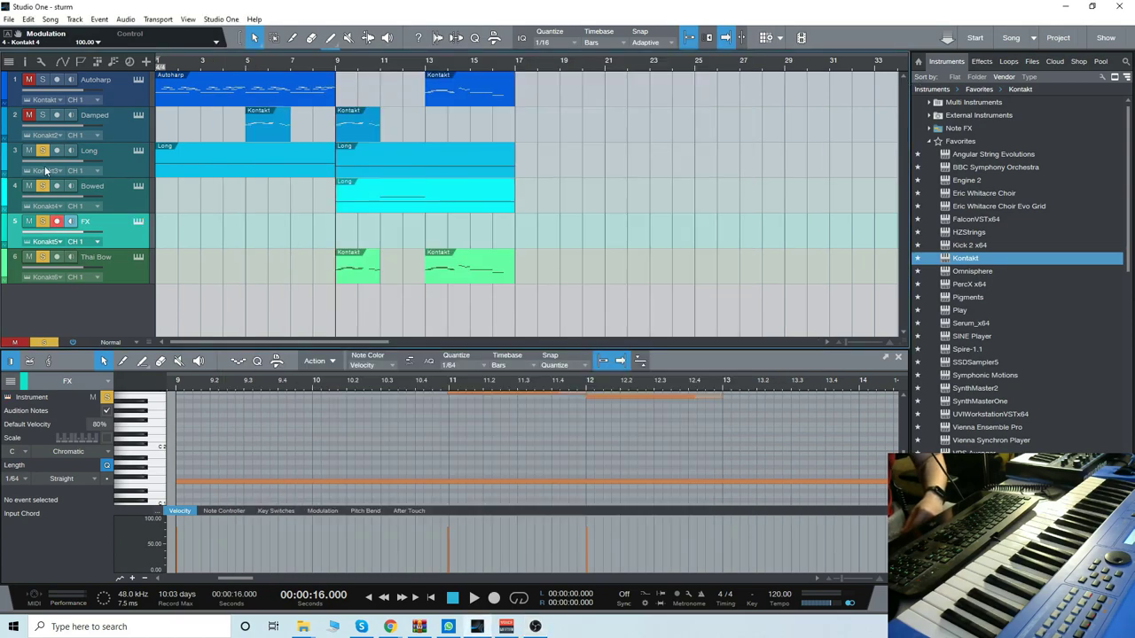
Step: Select the FX track, reopen its Kontakt instrument to view the patch, and close the window
left_click(115, 232)
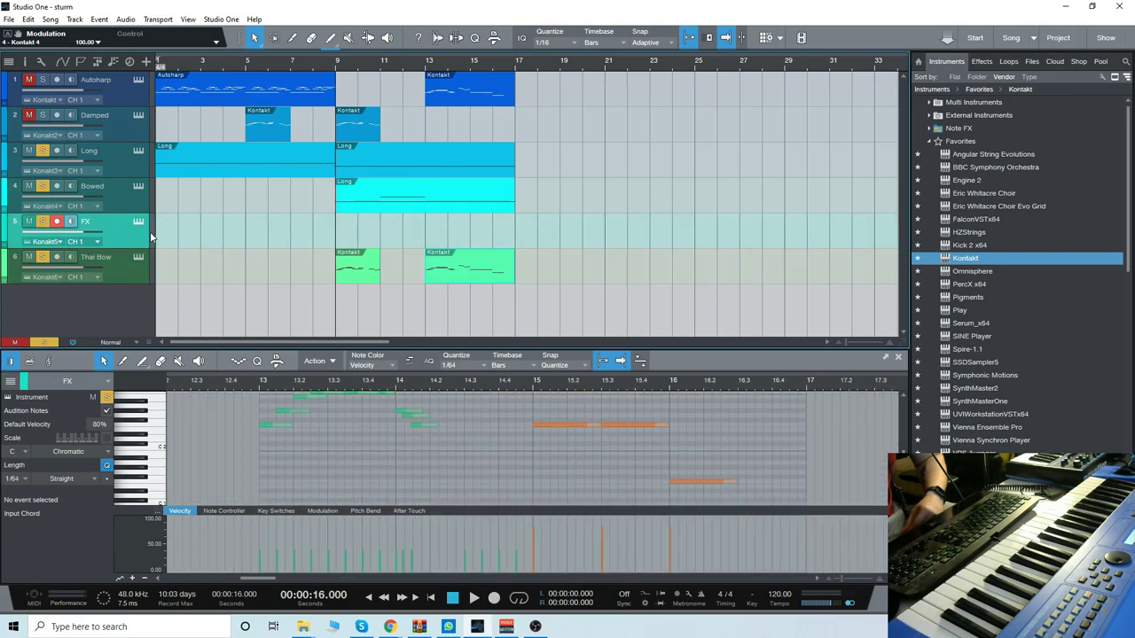
left_click(139, 221)
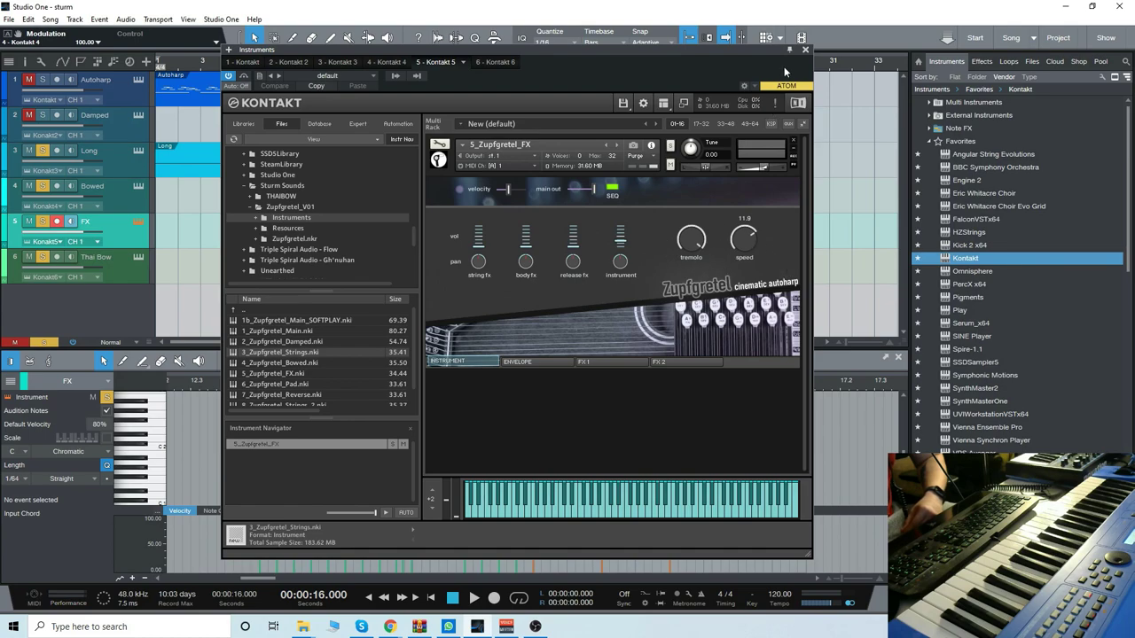
left_click(805, 50)
Step: Mute the Long, Bowed and FX tracks so only Thai Bow stays soloed, and open the Thai Bow instrument
left_click(29, 185)
left_click(28, 149)
left_click(139, 258)
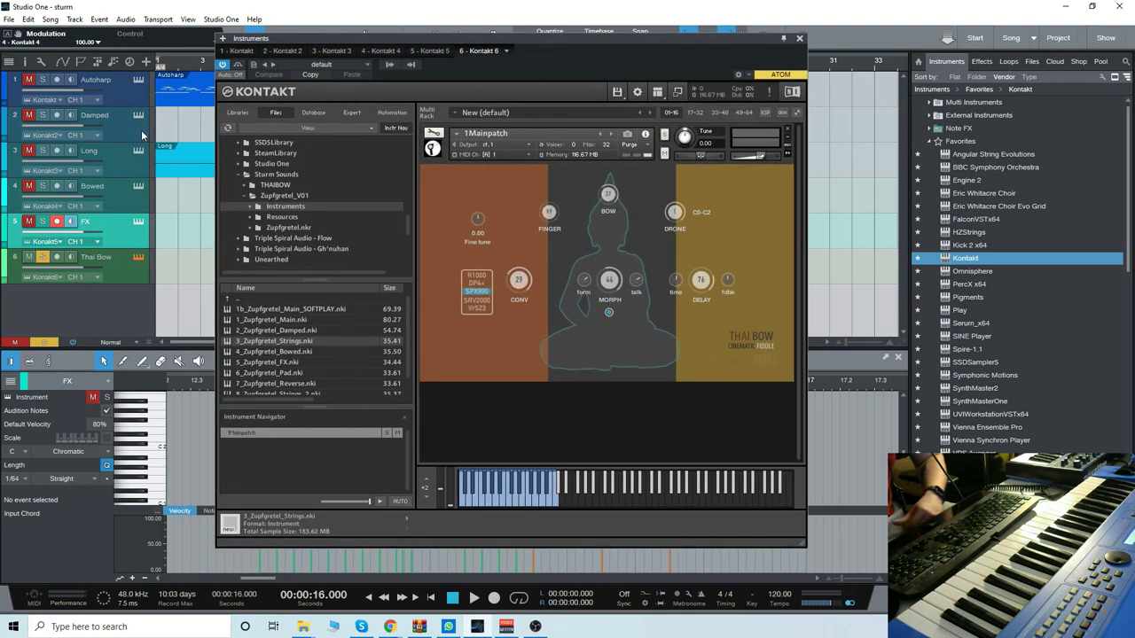
Step: View the Autoharp track's 1b_Zupfgretel_Main_SOFTPLAY patch, close the window, and reopen the Thai Bow track's Kontakt instrument
left_click(128, 94)
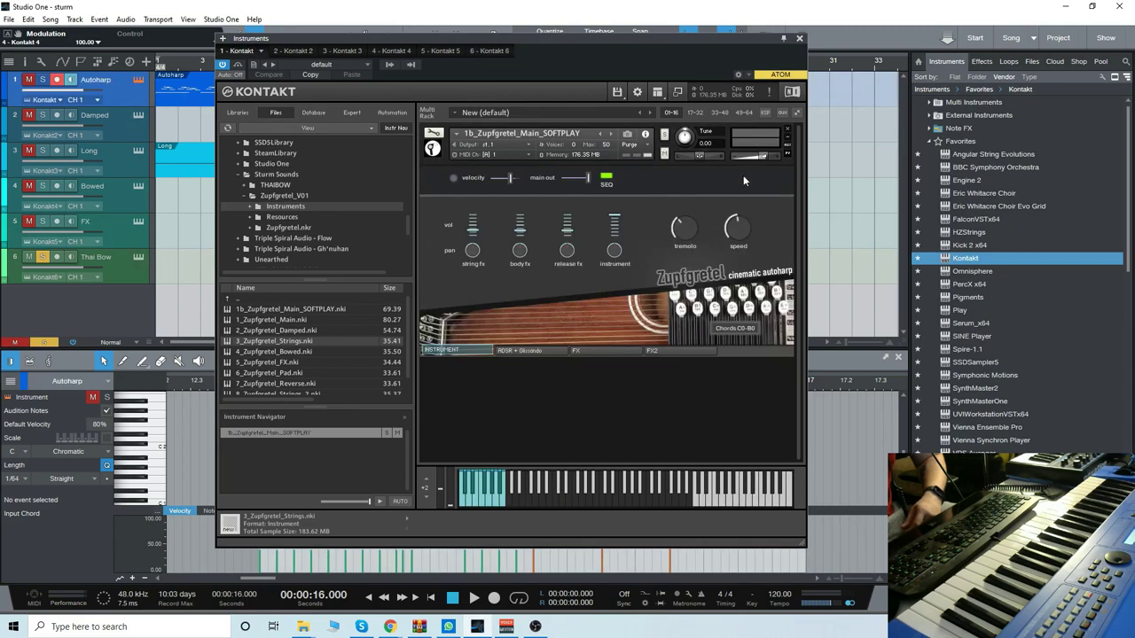
left_click(799, 39)
left_click(147, 258)
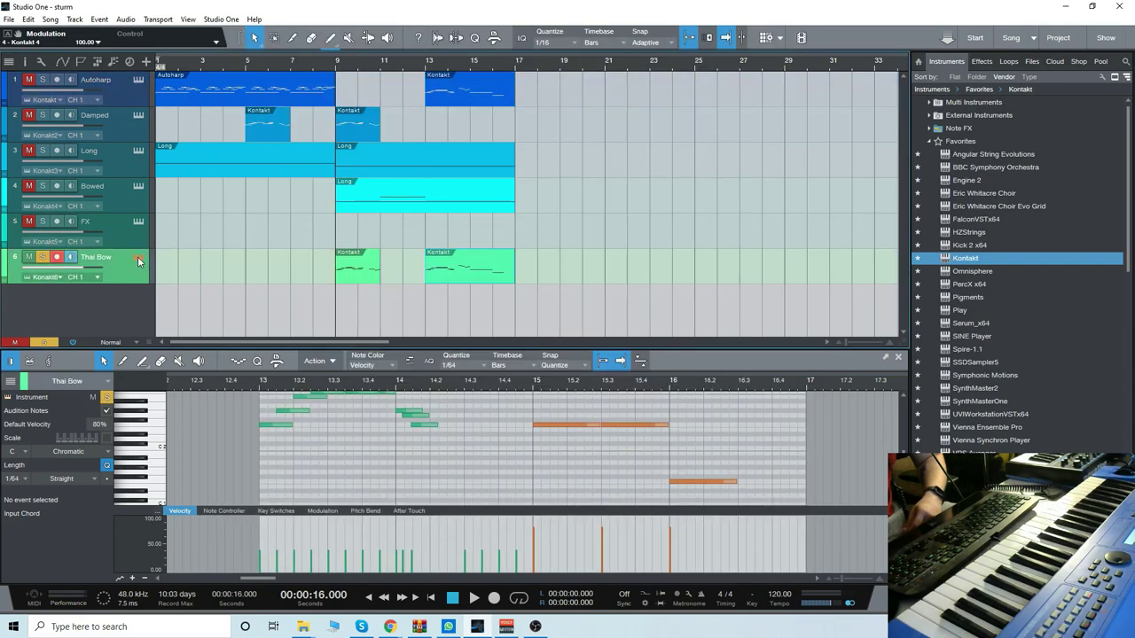
left_click(138, 257)
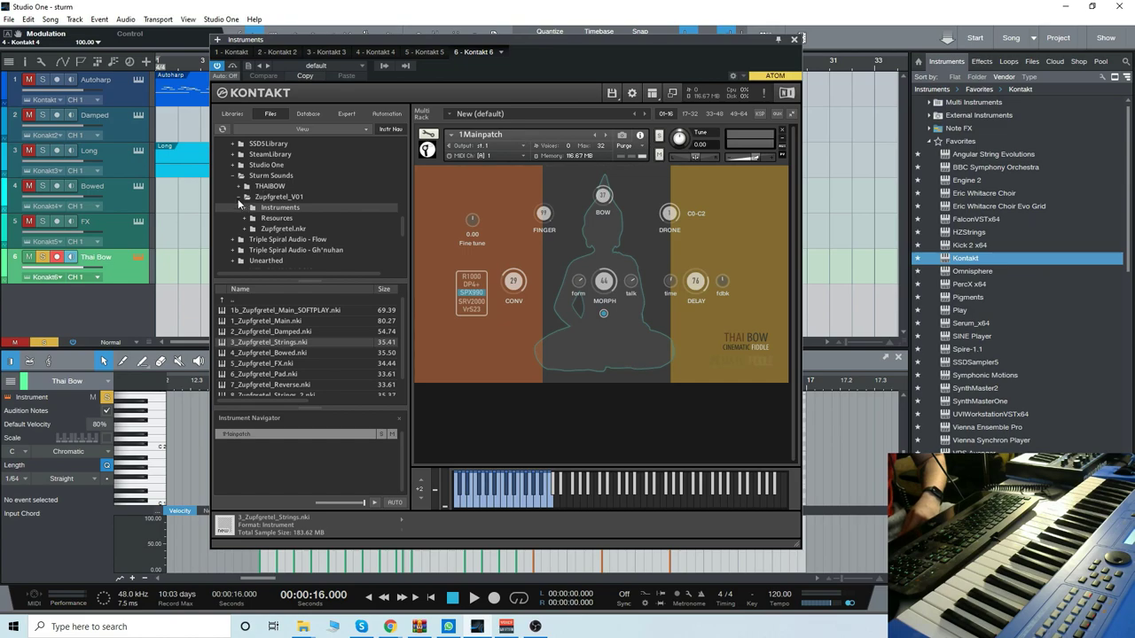
Step: Browse the THAIBOW library's Thaibow patches and its 6Sounddesign subfolder, and return to the Thaibow folder
left_click(240, 198)
left_click(261, 189)
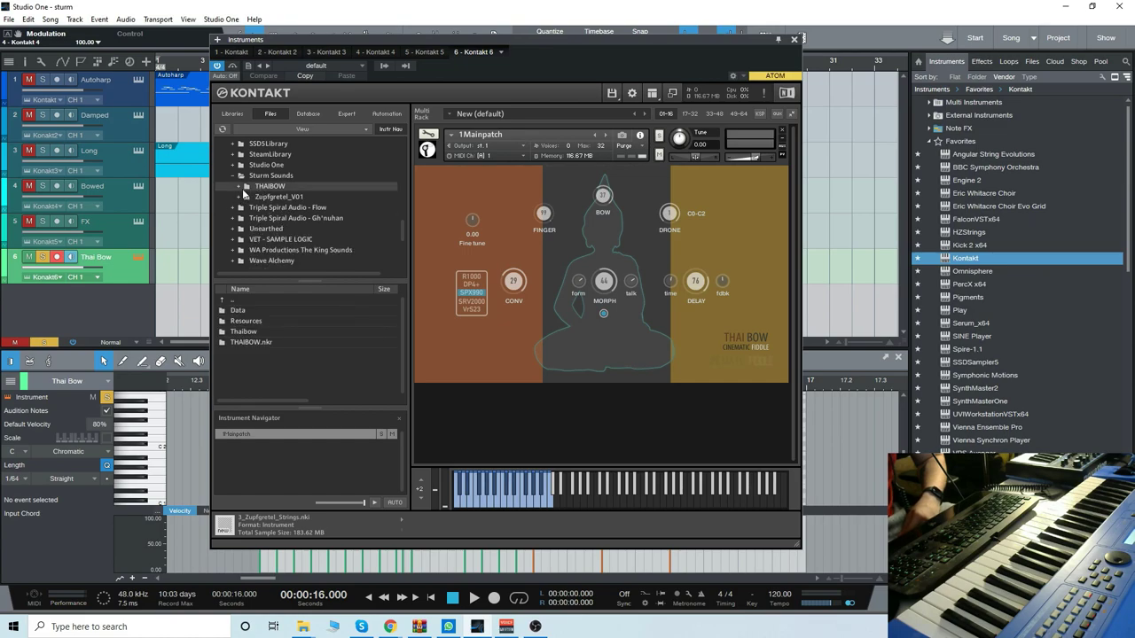
double_click(244, 333)
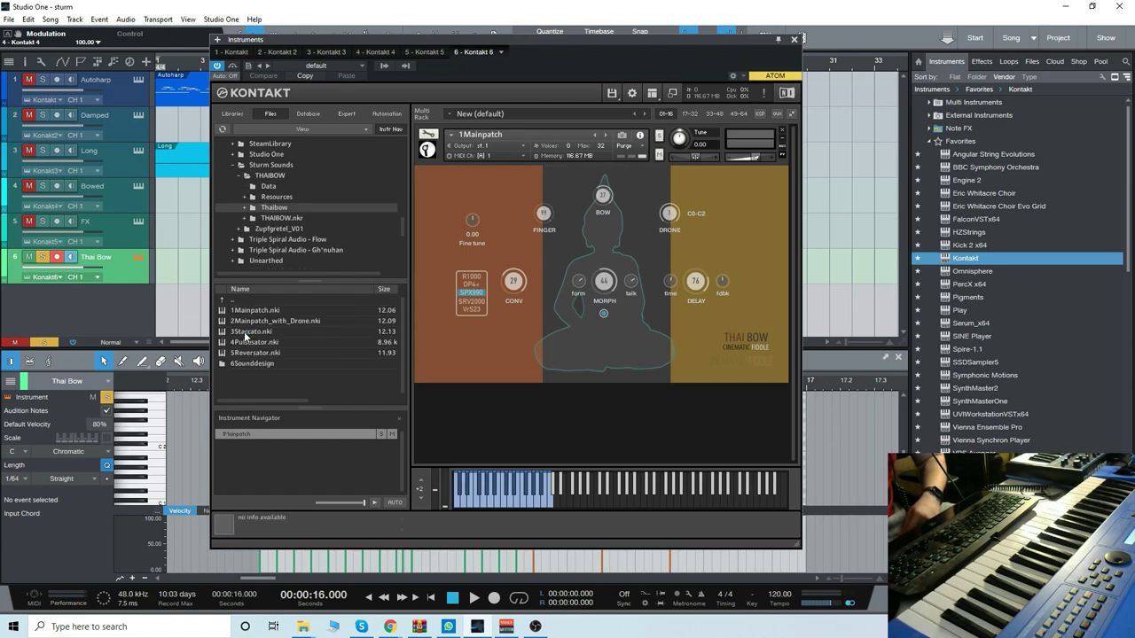
double_click(252, 362)
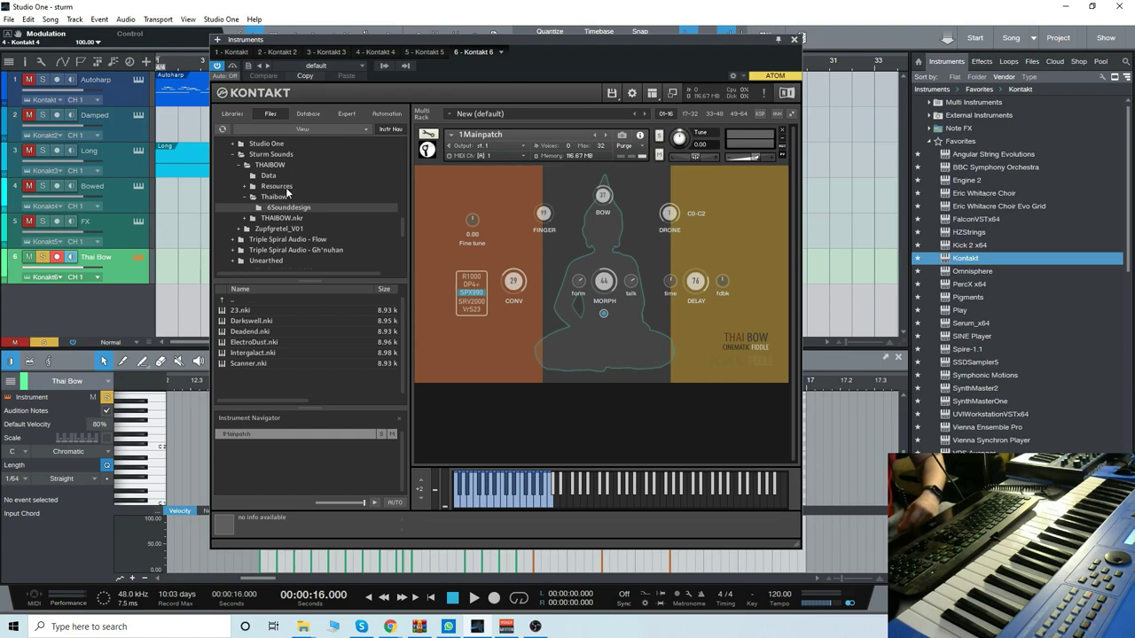
left_click(252, 198)
left_click(266, 197)
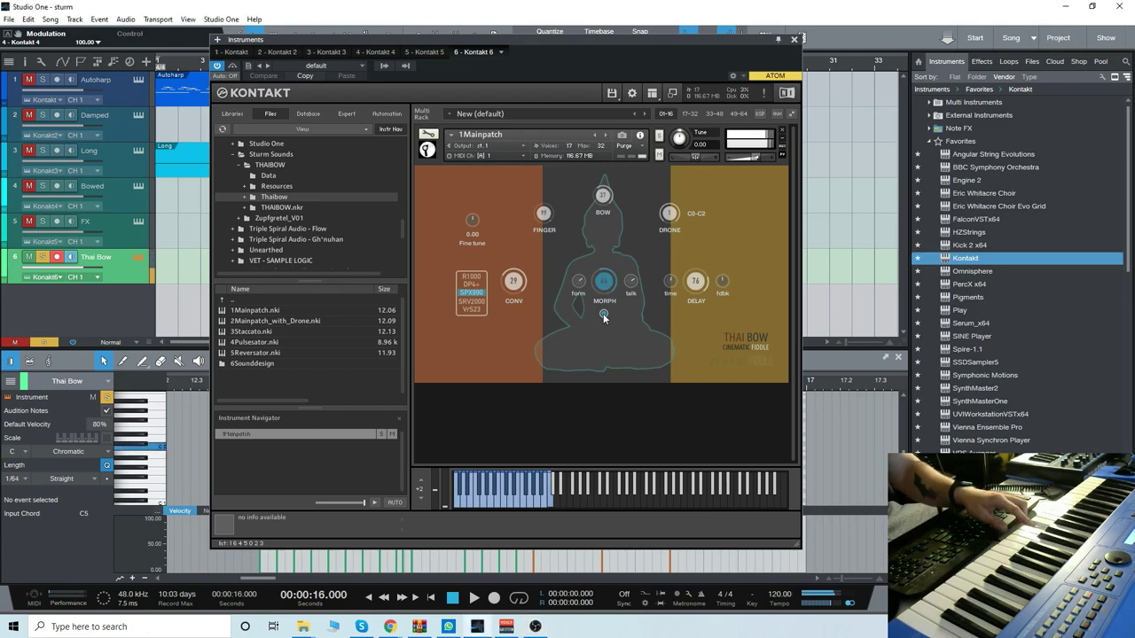
Step: Lower the Morph amount on 1Mainpatch, and audition 2Mainpatch_with_Drone and 3Staccato in its place
left_click_drag(596, 288, 600, 321)
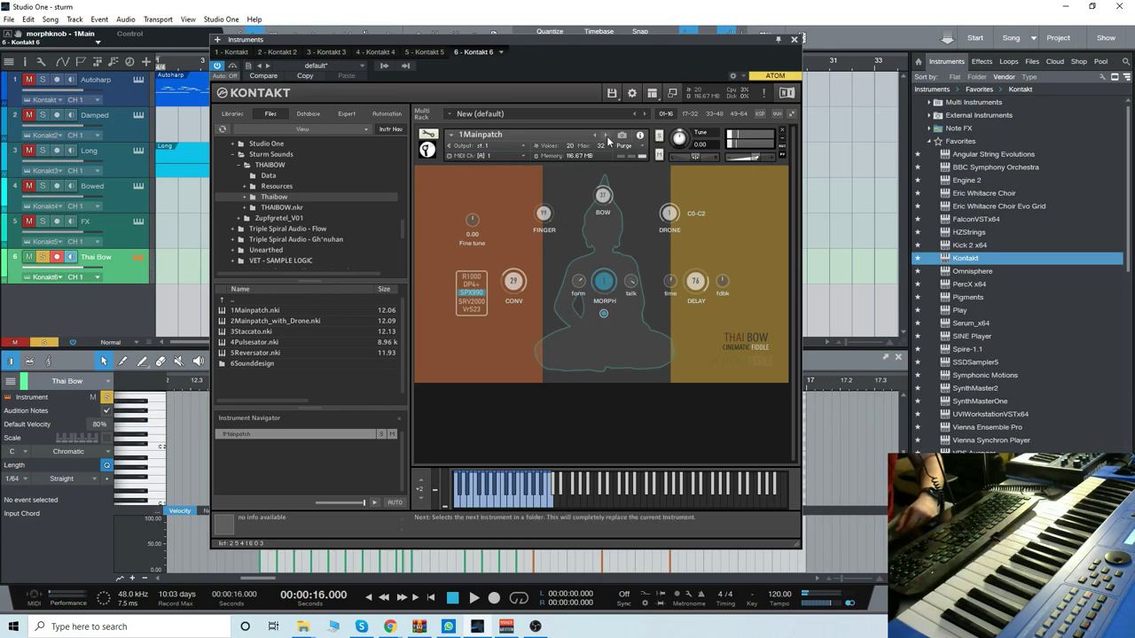
left_click(607, 135)
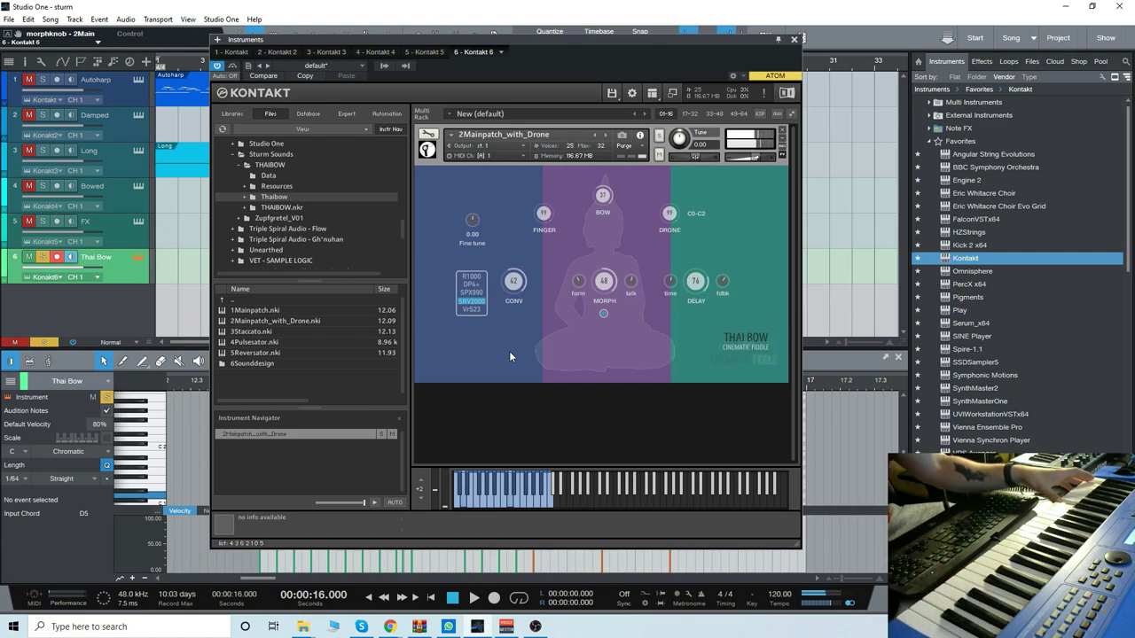
left_click(606, 135)
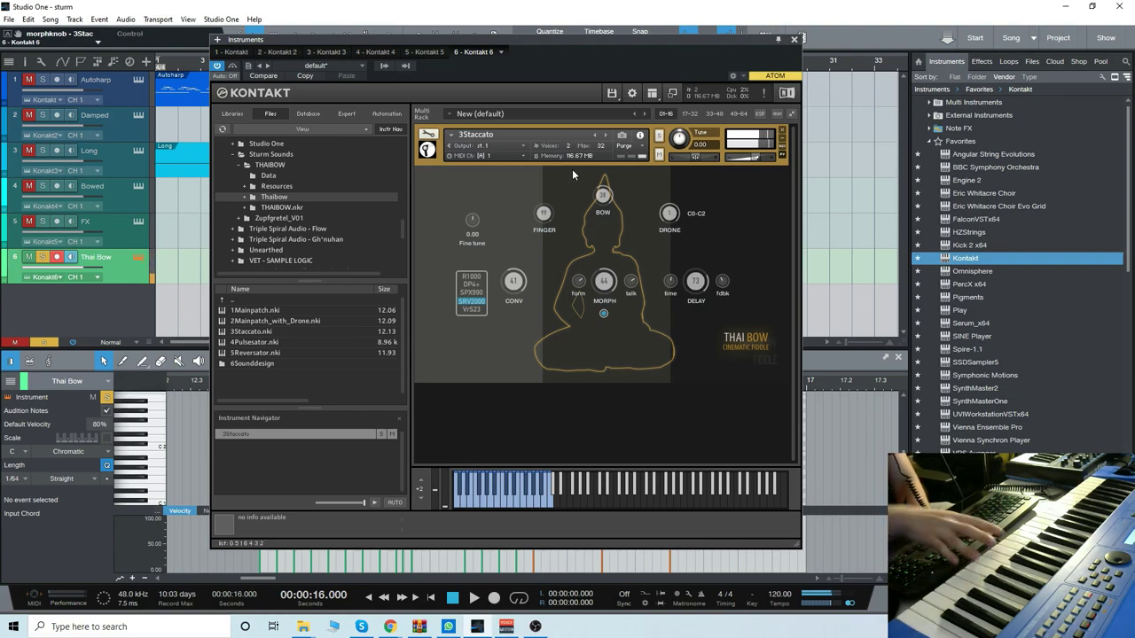
Step: Load 4Pulsesator, set its Pulse Sound to Grain Fiddle, and audition it with varied Pulse Speed and Morph amounts
left_click(606, 135)
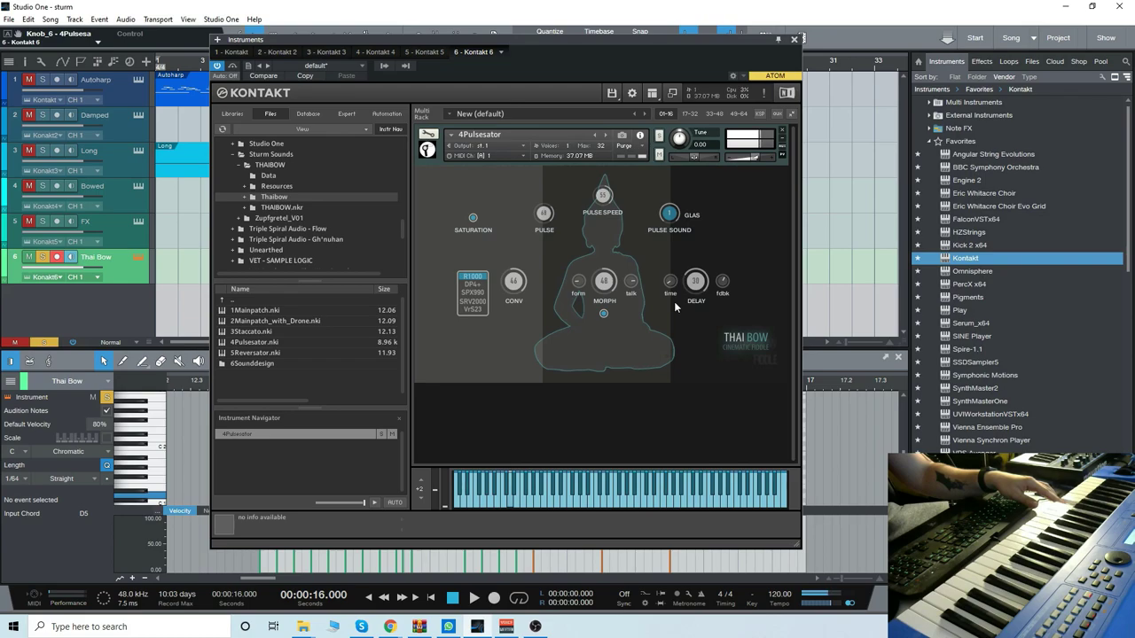
left_click(603, 317)
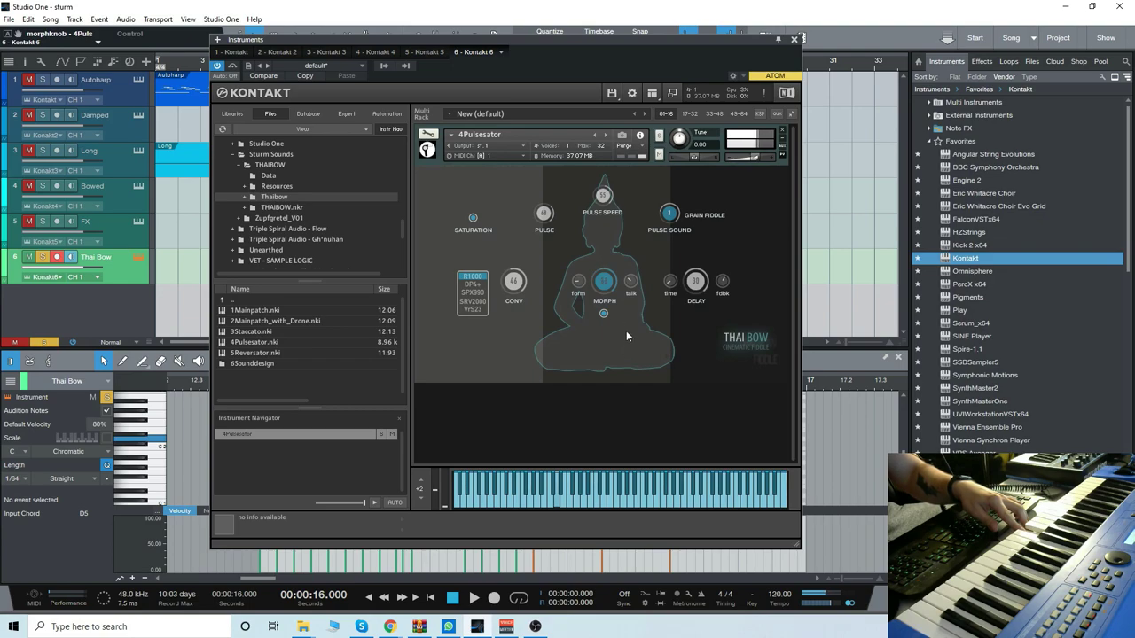
left_click_drag(609, 199, 610, 197)
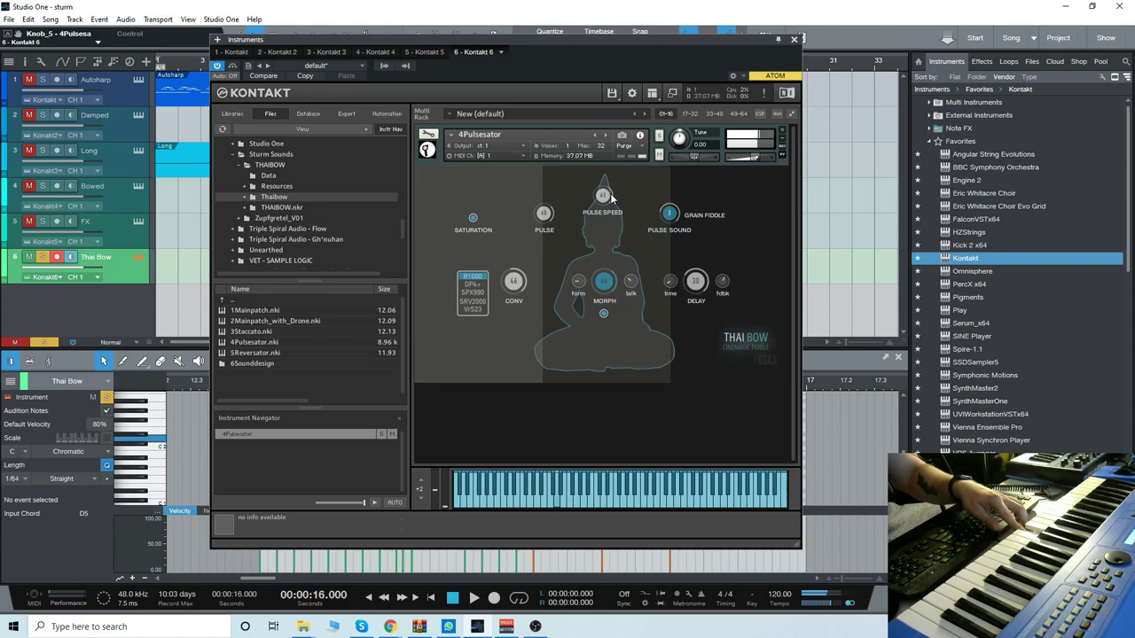
left_click_drag(606, 283, 607, 296)
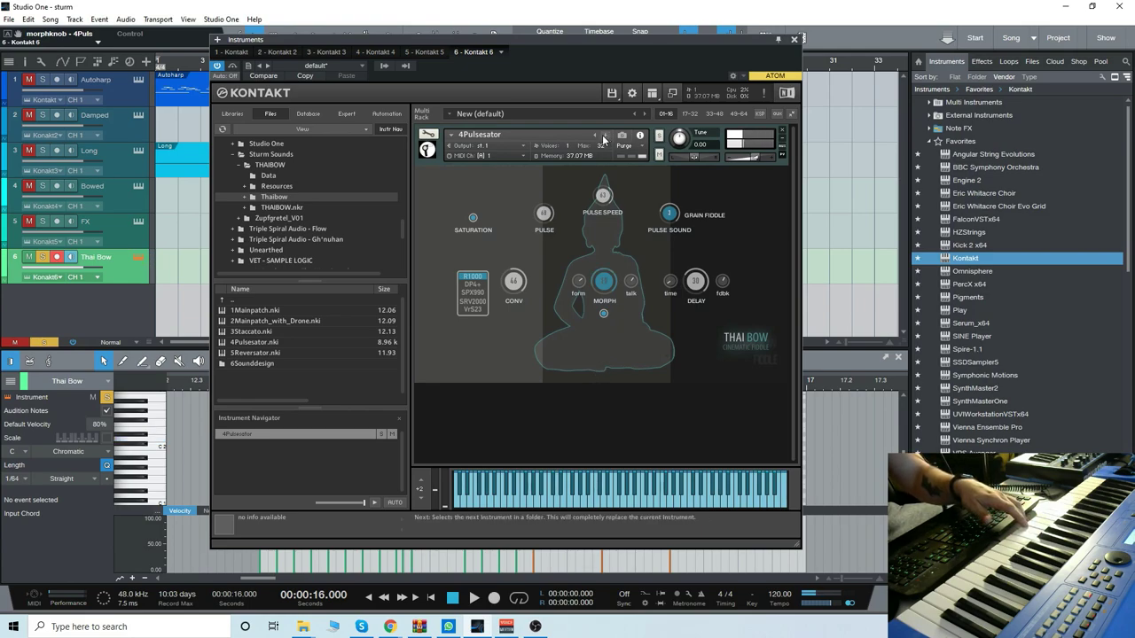
Step: Audition the 5Reversator patch, advance to the following patch, and remove the loaded instrument from the rack
left_click(603, 139)
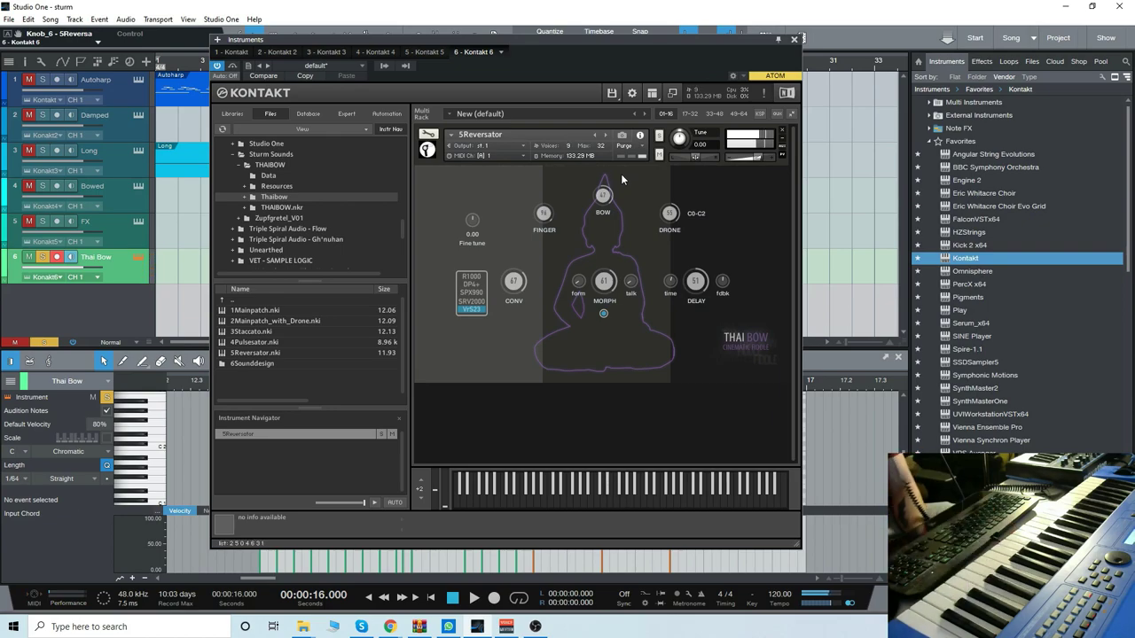
left_click(607, 136)
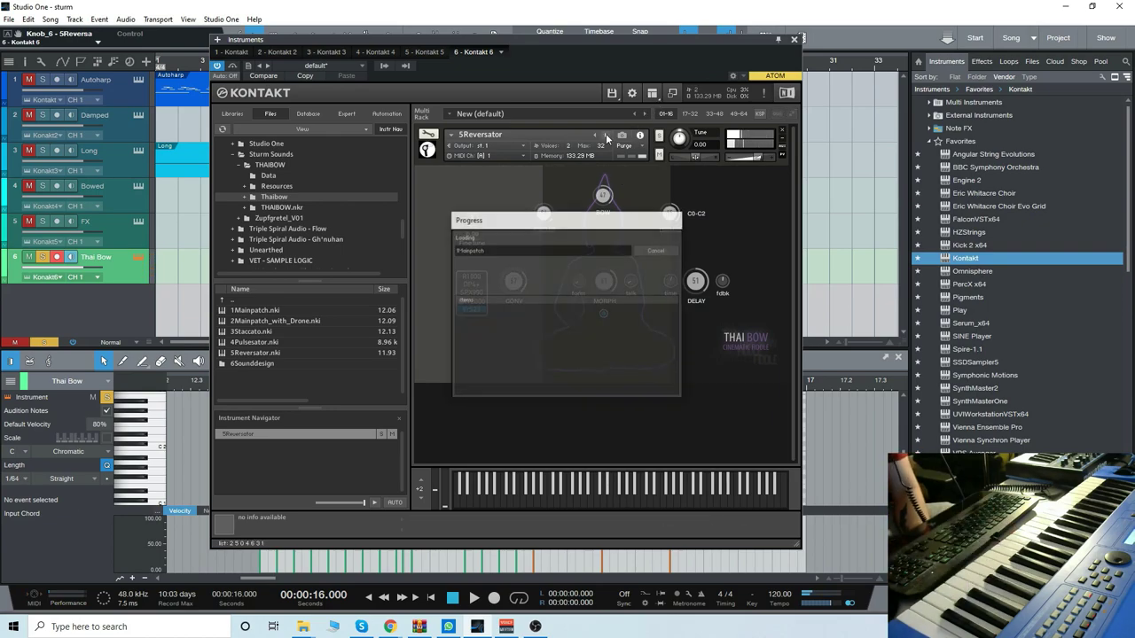
left_click(782, 132)
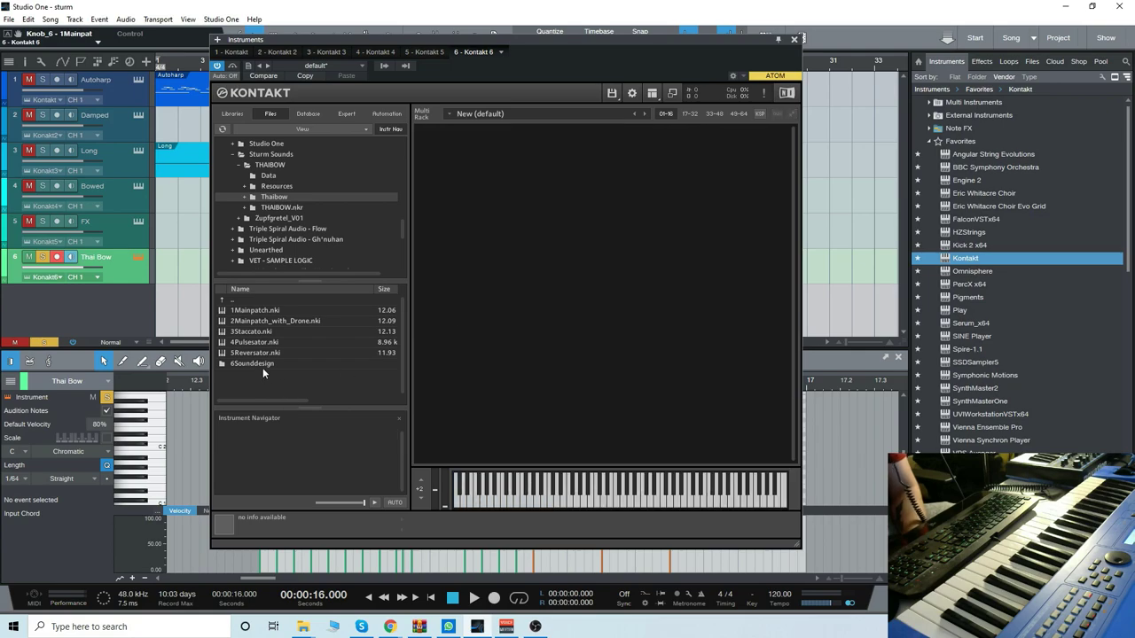
Step: Open the 6Sounddesign folder, load the 23 patch to audition it, and switch to the Darkswell patch
left_click(534, 626)
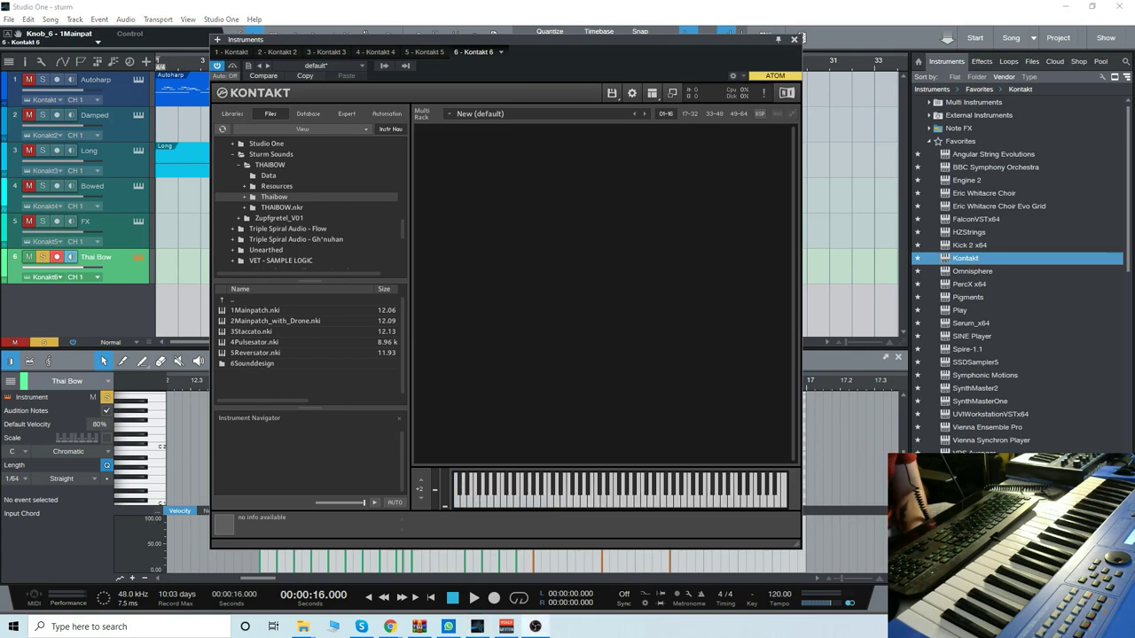
double_click(253, 363)
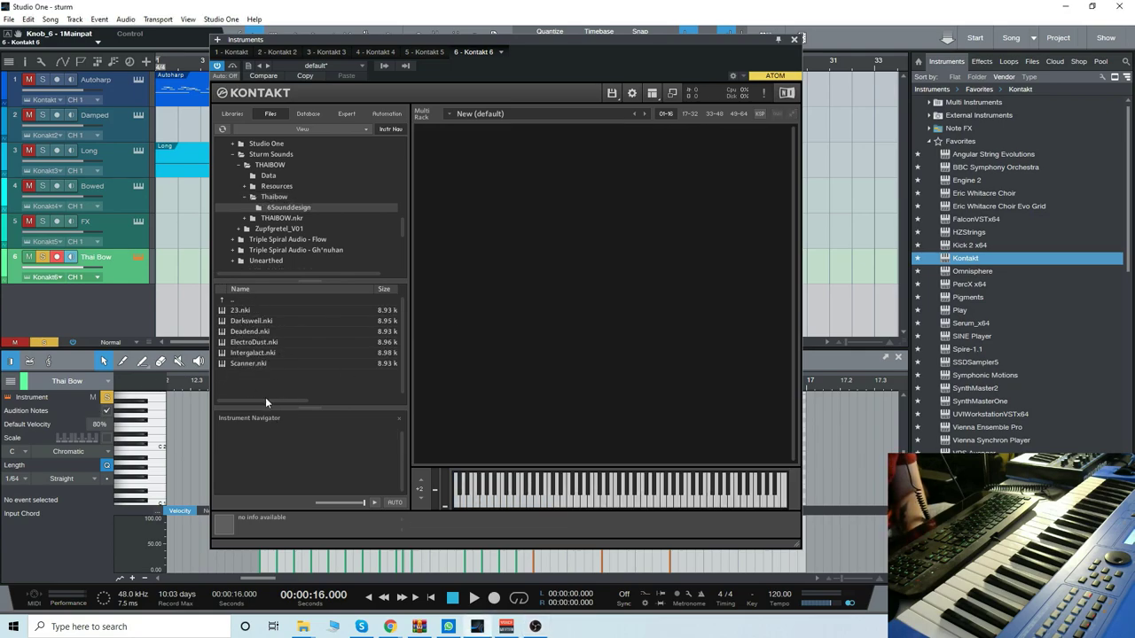
key("alt+Tab")
double_click(241, 310)
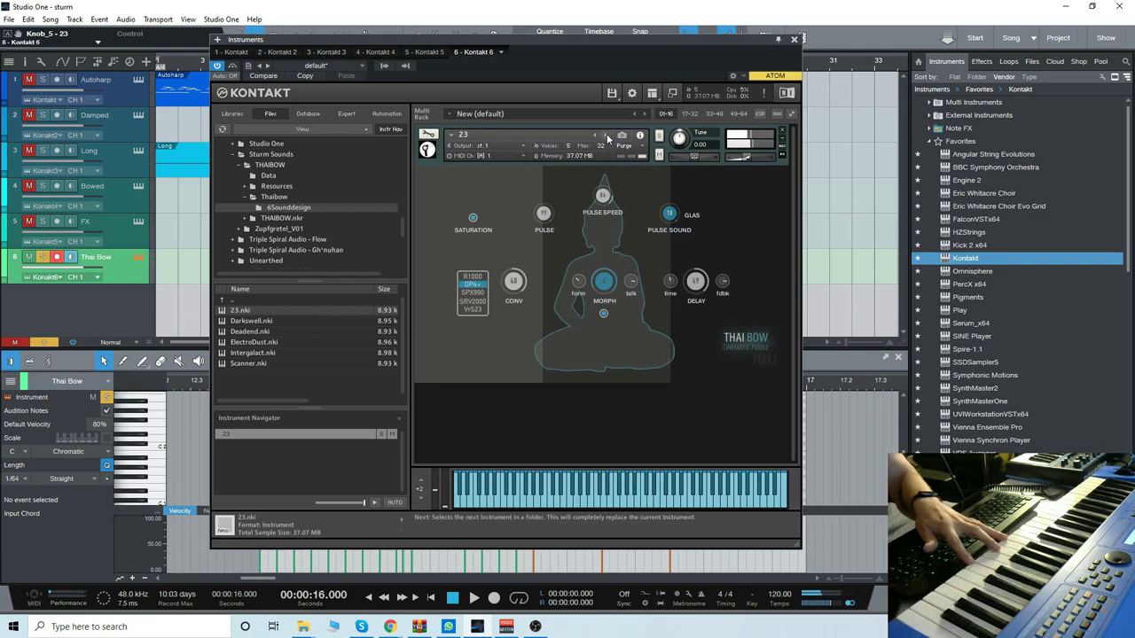
left_click(606, 136)
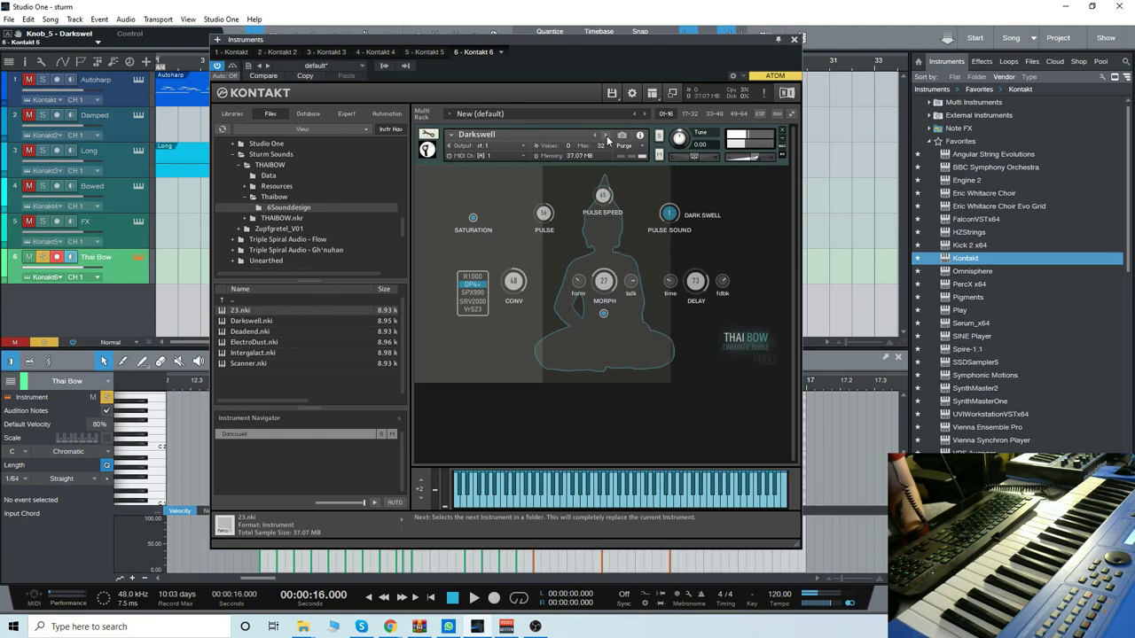
Step: Load the Deadend patch and audition it while varying the Pulse Speed and changing the Pulse Sound to Glas
left_click(606, 137)
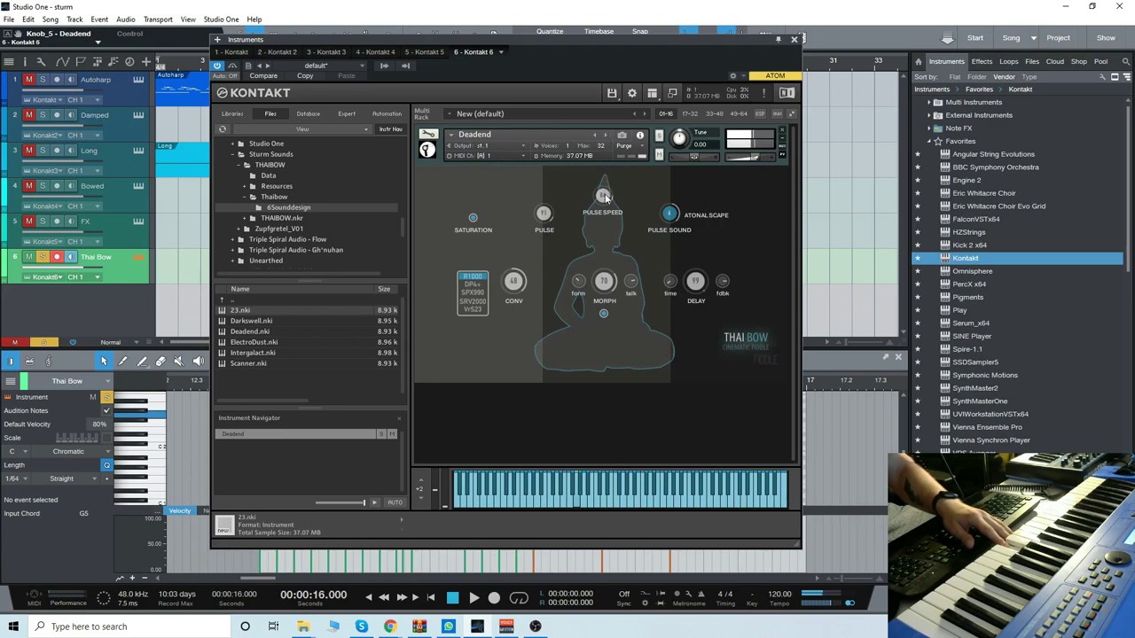
left_click_drag(608, 190, 614, 209)
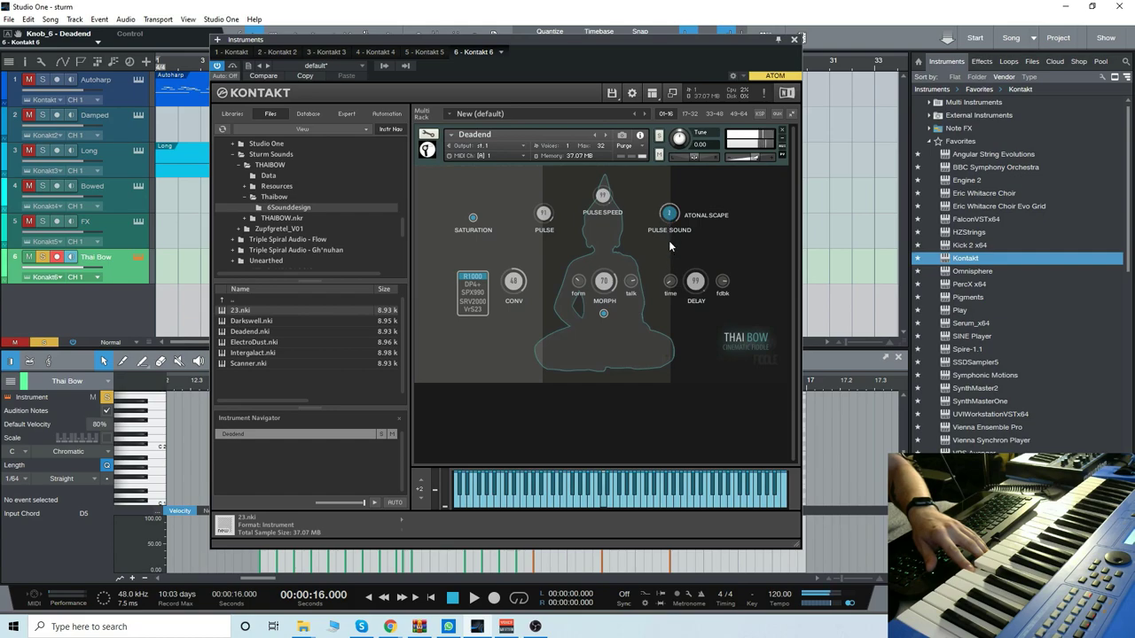
scroll(669, 217, "up", 3)
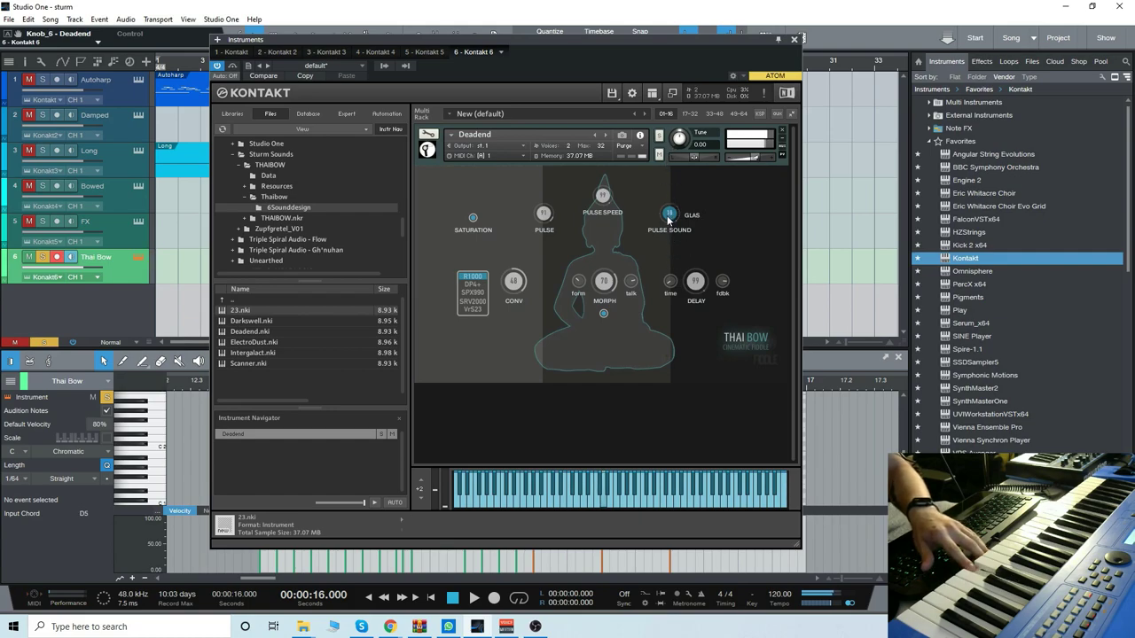
left_click_drag(603, 197, 601, 254)
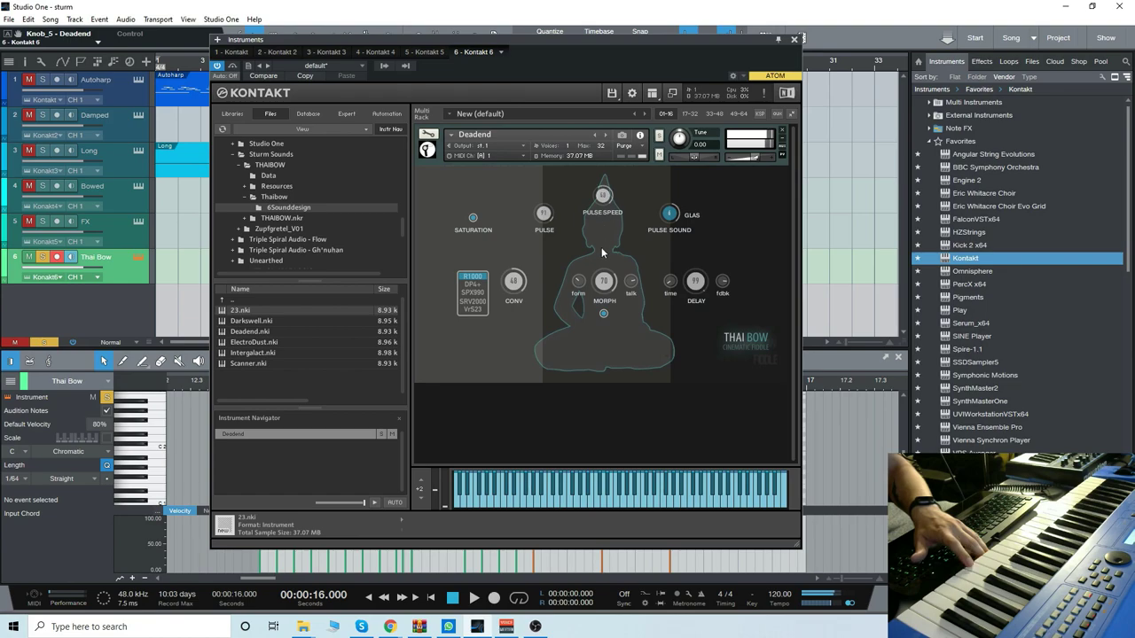
Step: Load the ElectroDust patch to audition it, and switch to the Intergalact patch
left_click(604, 137)
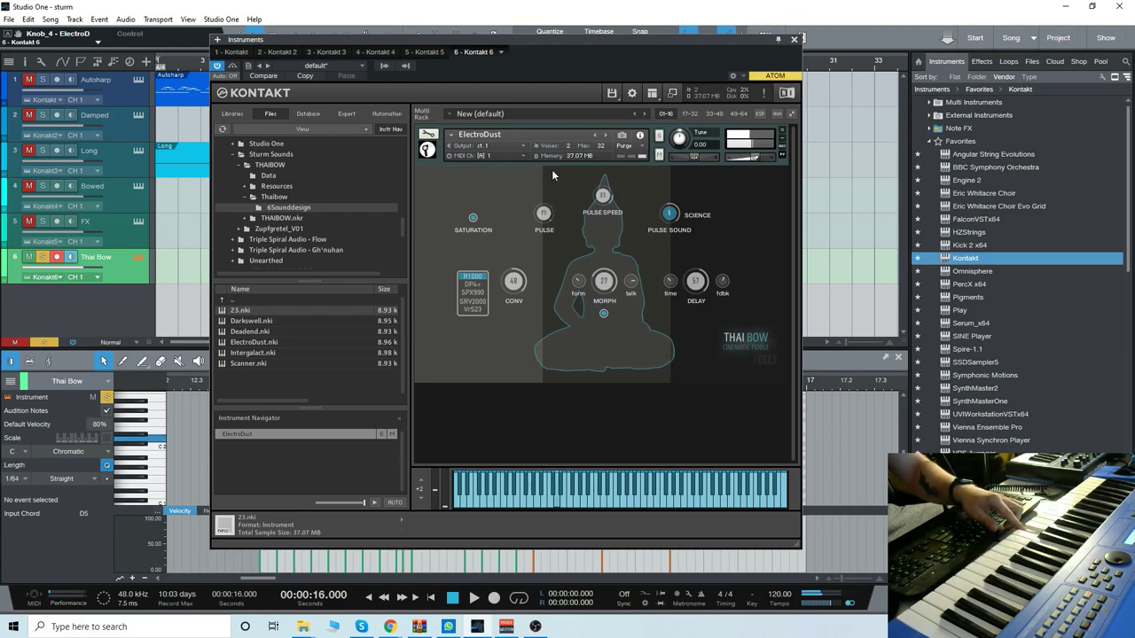
left_click(606, 136)
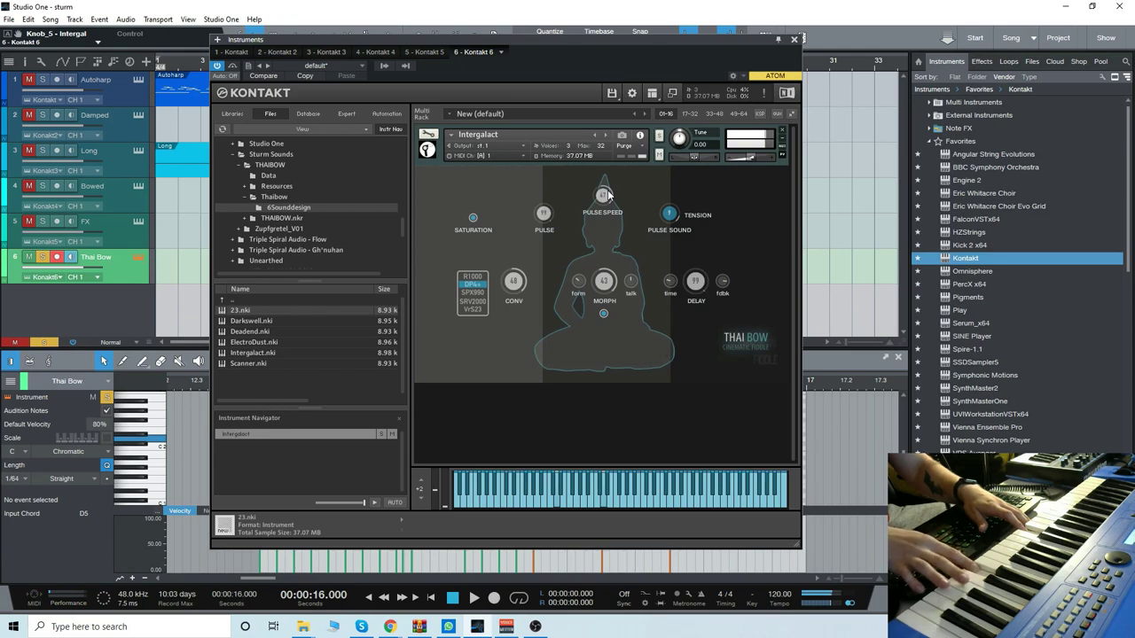
Step: Audition Intergalact with the Pulse Sounds Atonalscape, Glas, Bad Bow and Ebow, ending on Atonalscape
left_click_drag(665, 213, 679, 242)
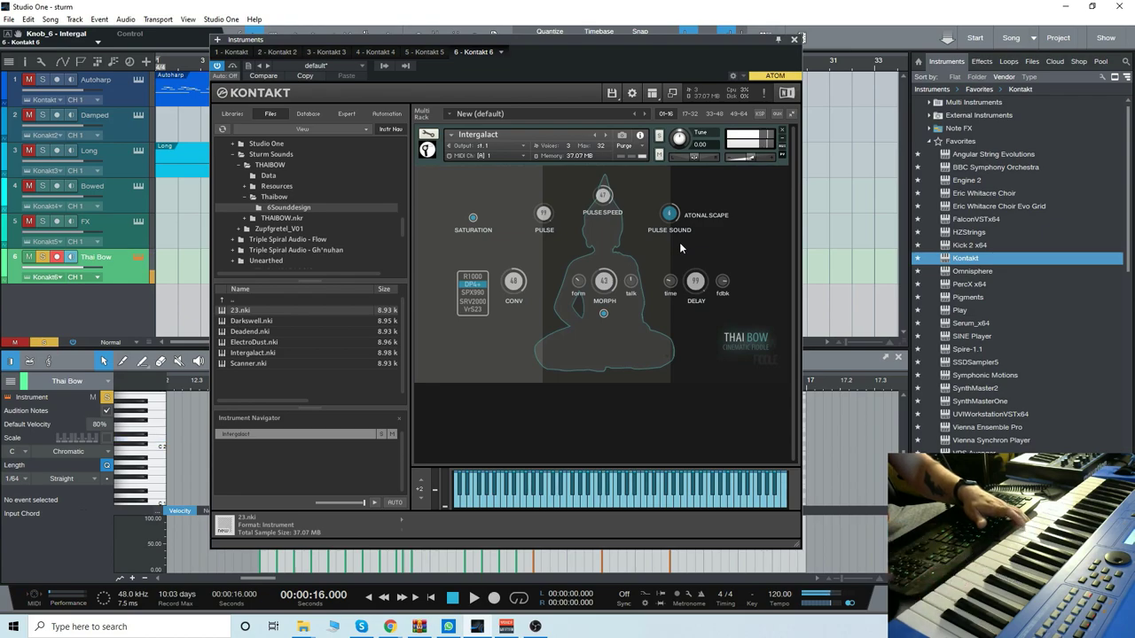
left_click_drag(672, 218, 673, 205)
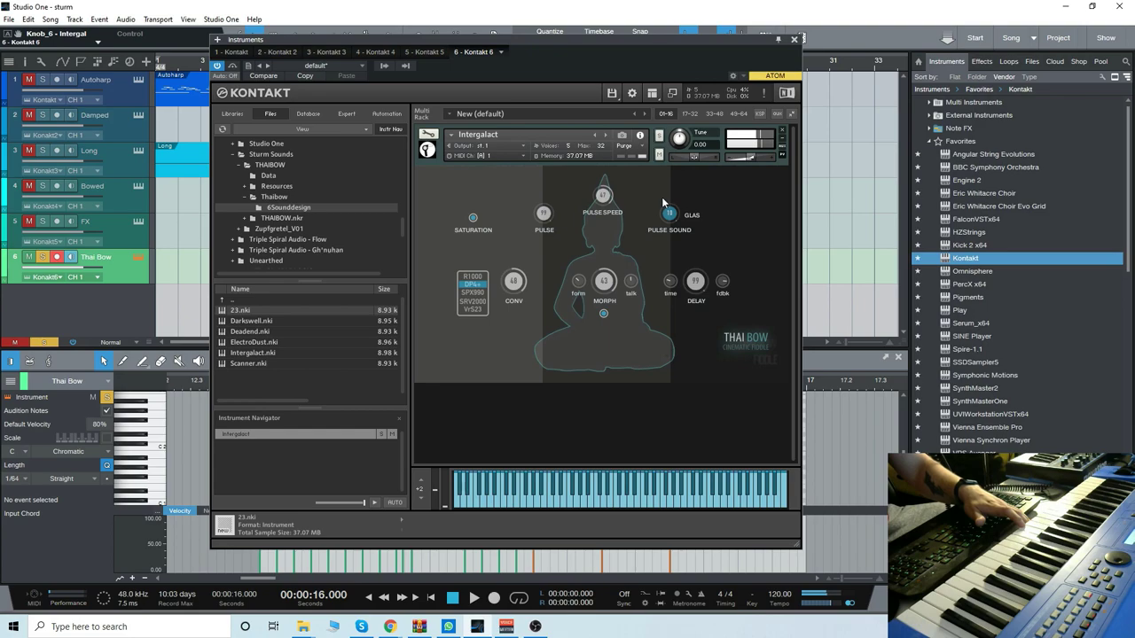
scroll(671, 228, "up", 1)
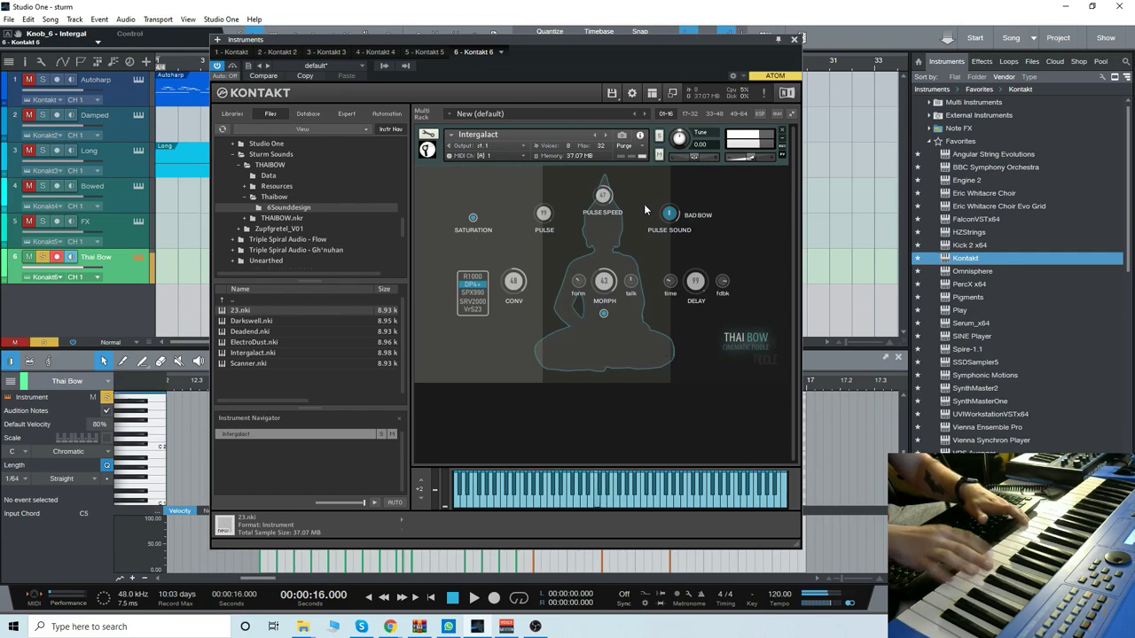
scroll(701, 211, "up", 1)
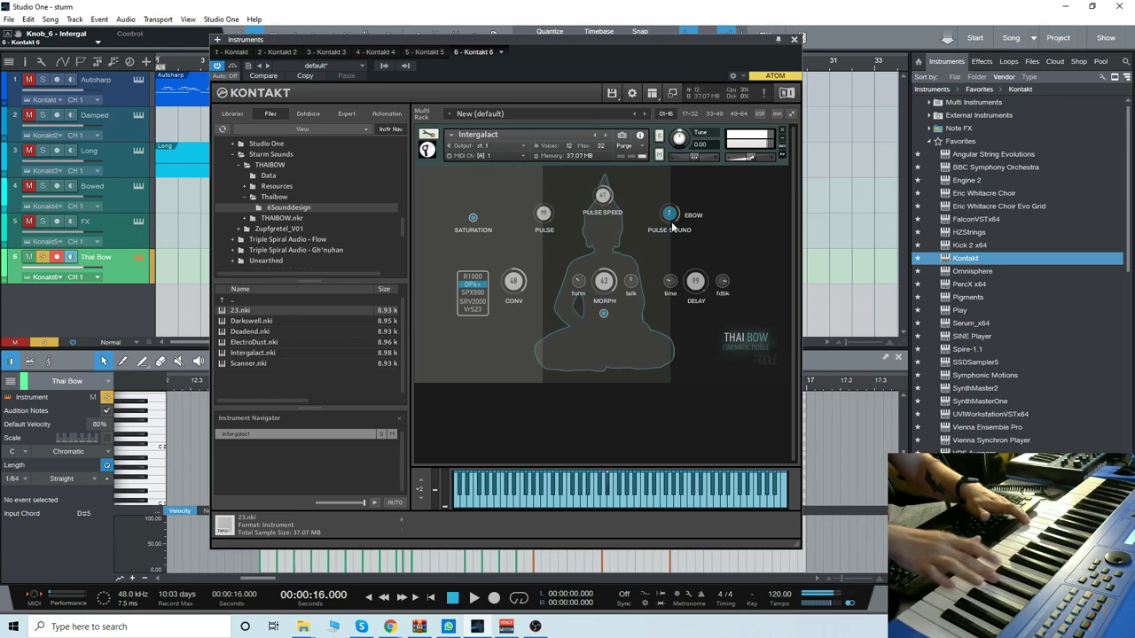
scroll(673, 222, "up", 1)
scroll(673, 222, "up", 1)
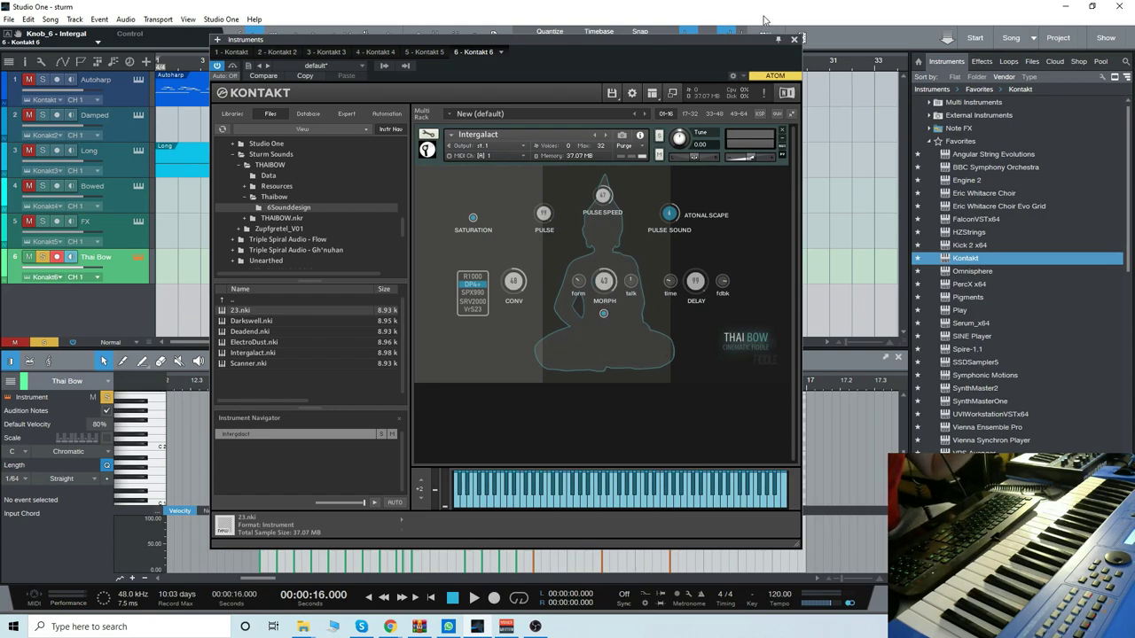
Step: Close the Kontakt instrument window and select the Autoharp, Bowed and Thai Bow tracks in turn, ending on Thai Bow
left_click(793, 39)
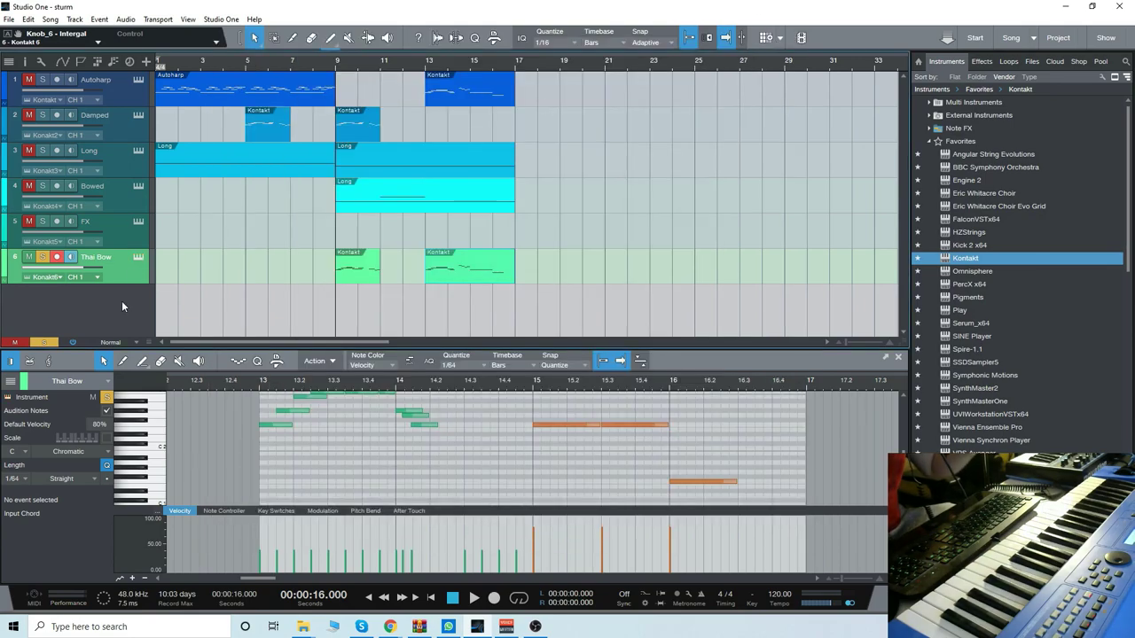
left_click(125, 99)
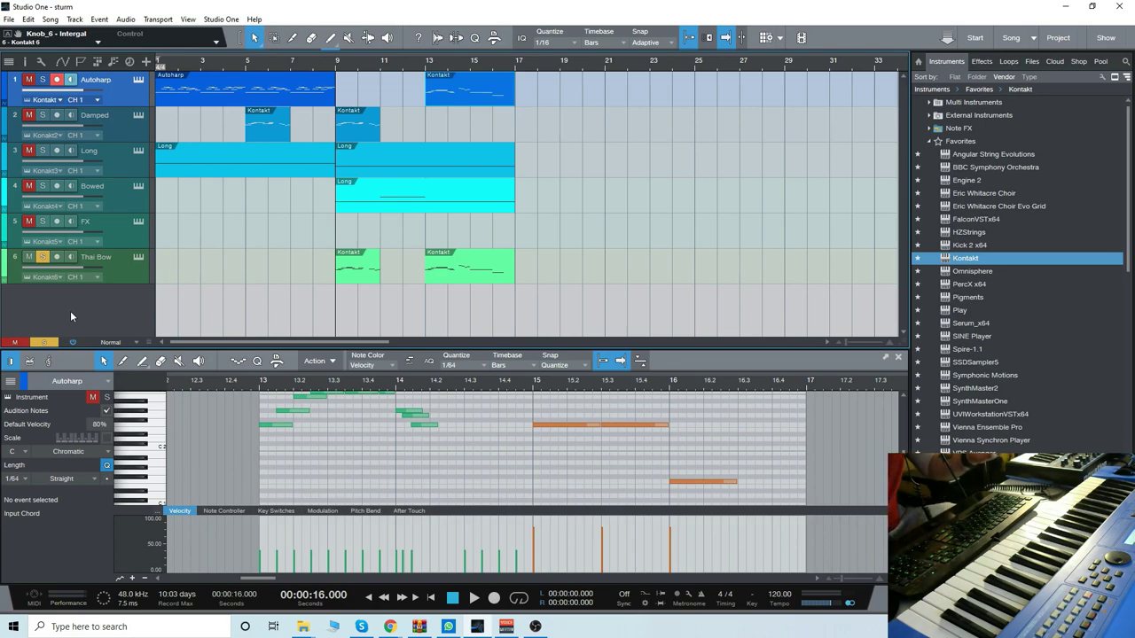
left_click(127, 207)
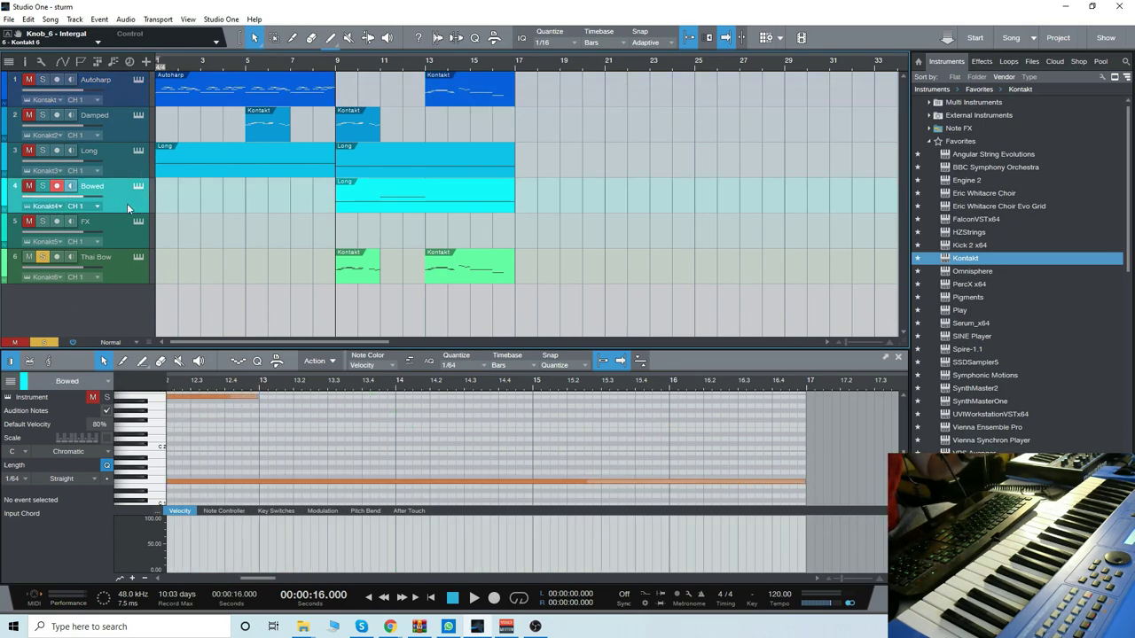
left_click(121, 265)
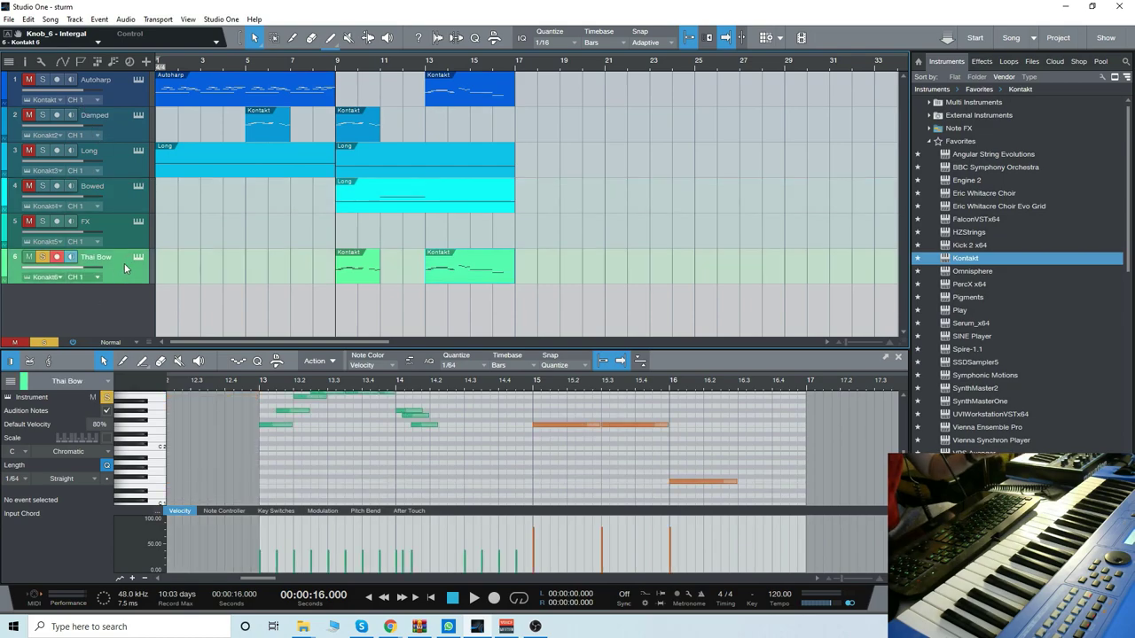